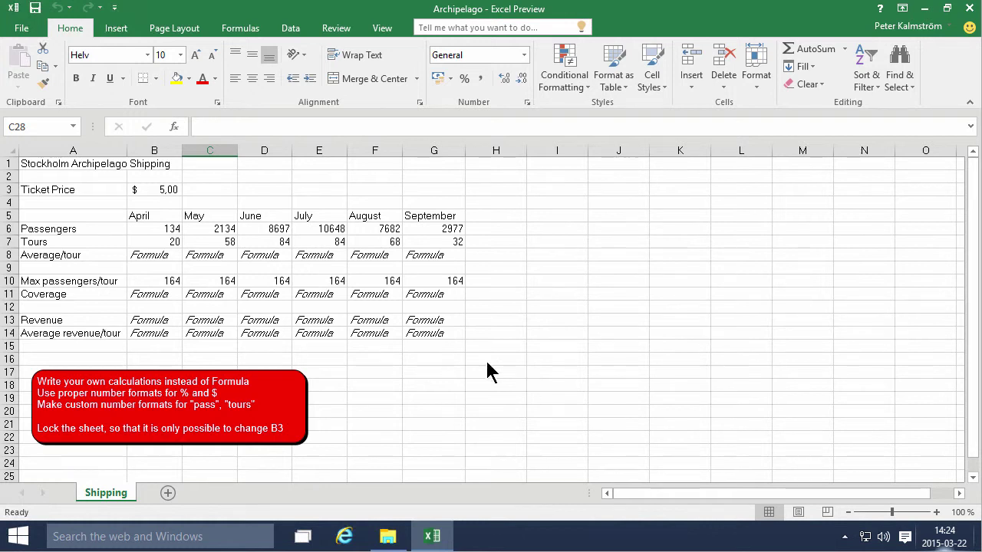
# Step: Name the ticket price cell B3 TicketPrice
pyautogui.click(167, 190)
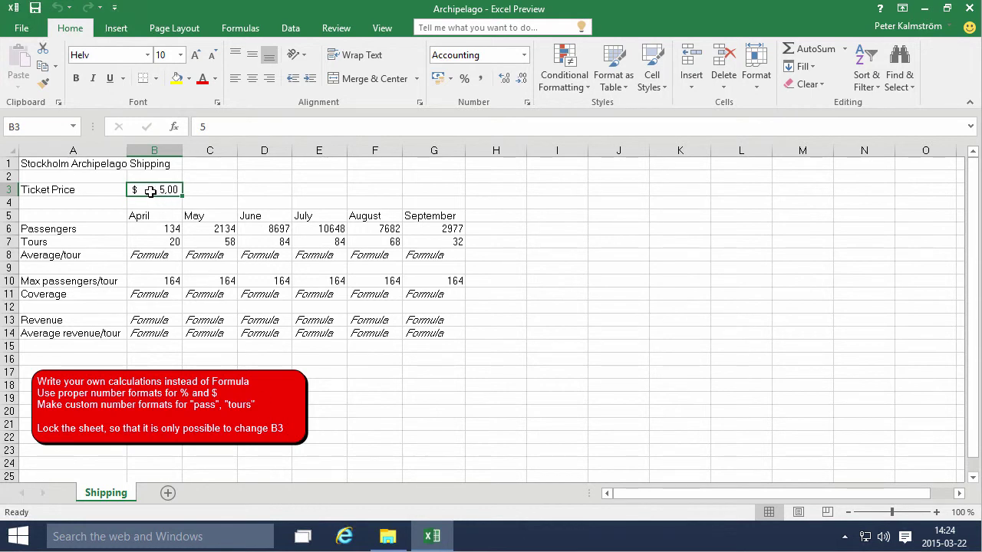
pyautogui.click(41, 125)
pyautogui.write('TicketPrice')
pyautogui.press('Return')
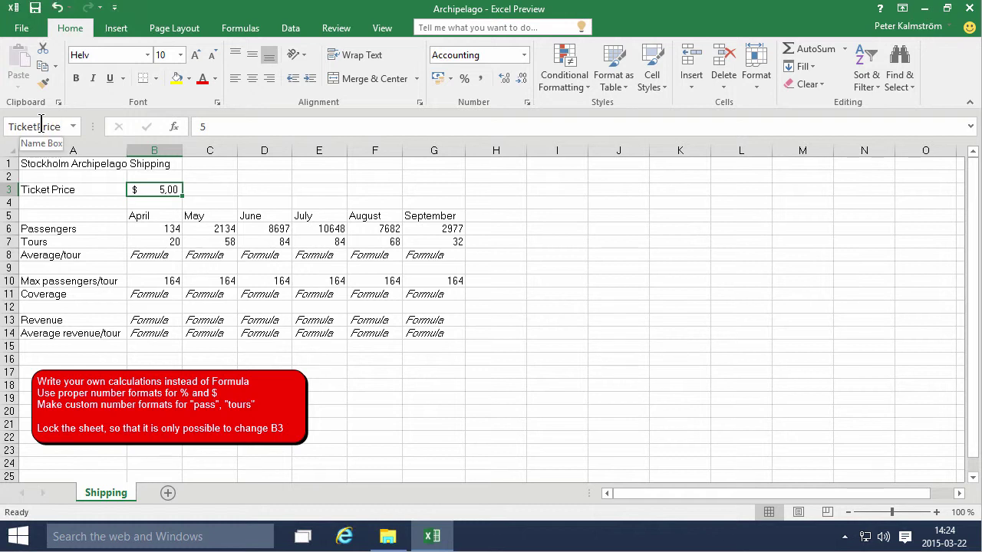
# Step: Calculate the April revenue in B13 with the formula =B6*TicketPrice
pyautogui.click(150, 321)
pyautogui.write('=')
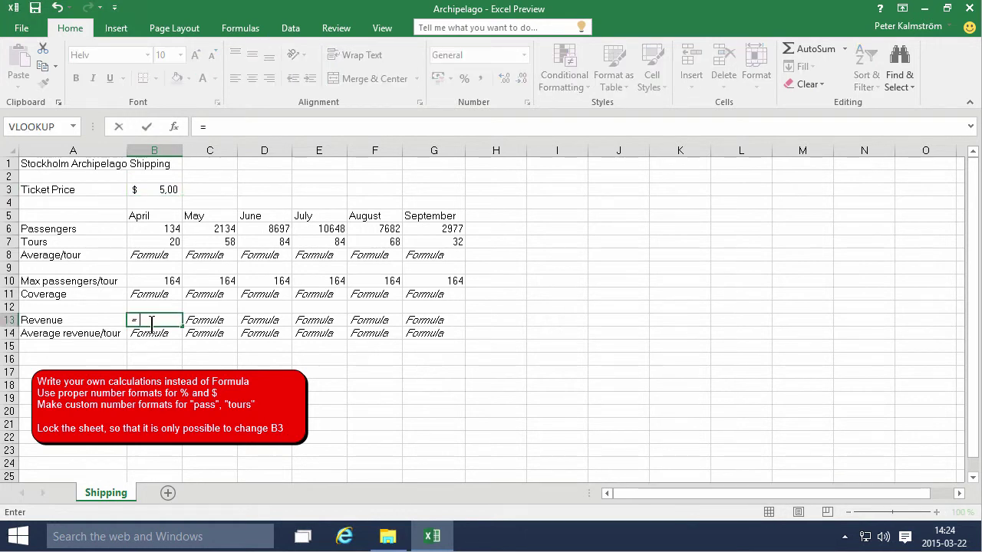
pyautogui.click(175, 232)
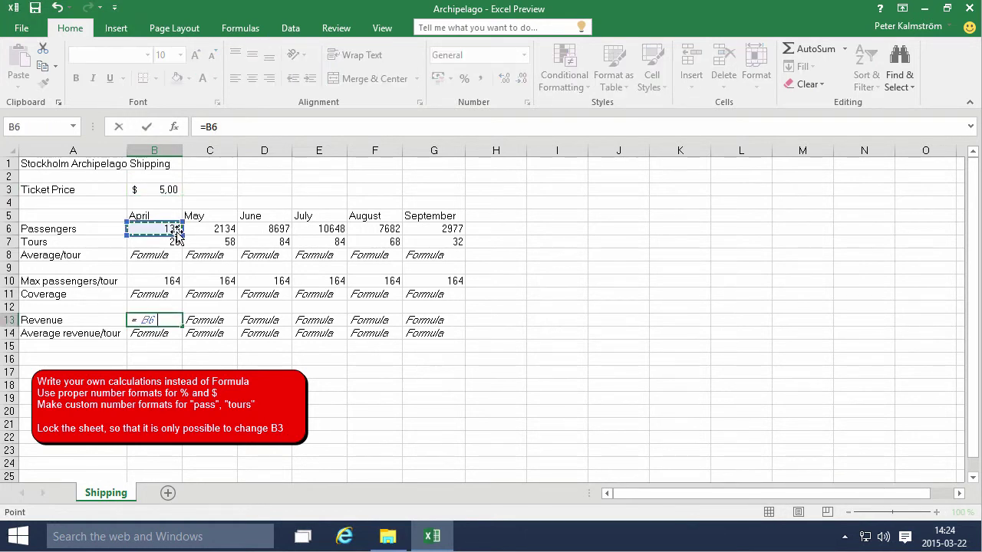
pyautogui.write('*Tic')
pyautogui.press('Tab')
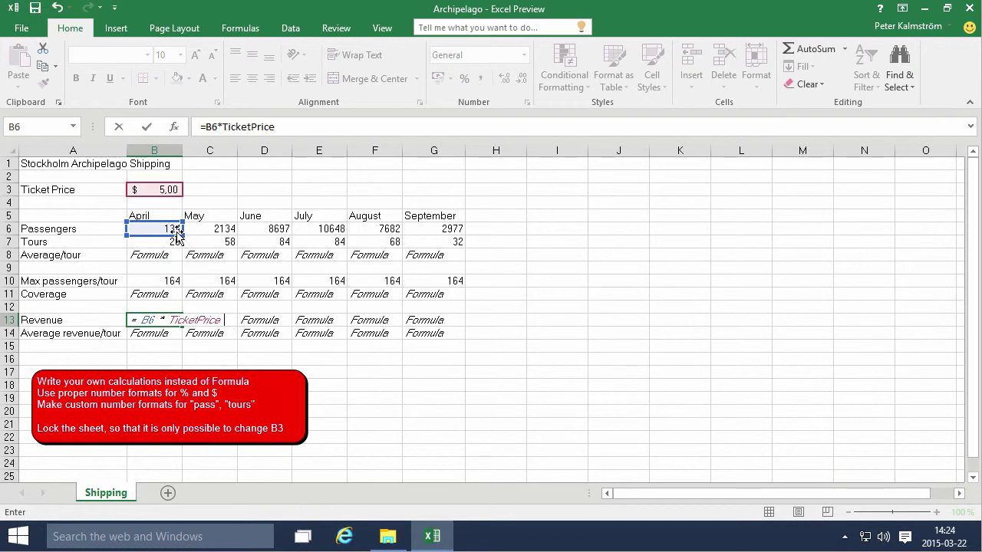
pyautogui.press('Return')
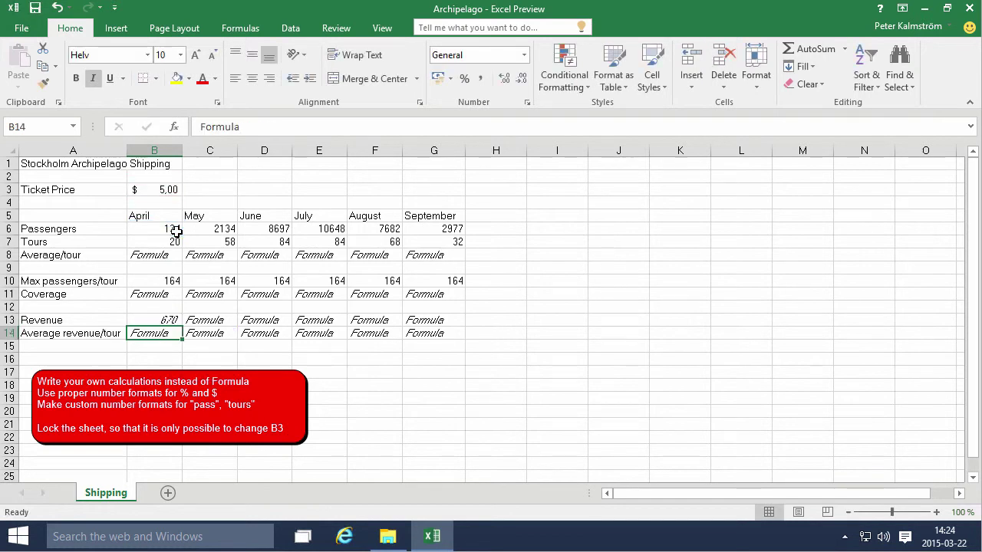
# Step: Copy the April revenue formula across row 13 through September and check the copied formulas
pyautogui.click(162, 322)
pyautogui.moveTo(181, 325); pyautogui.dragTo(441, 325)
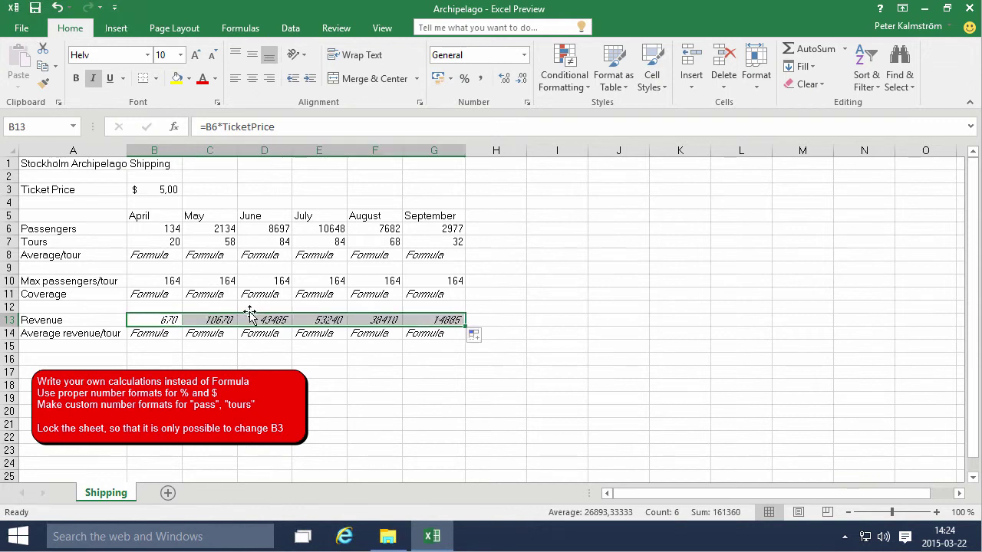
pyautogui.click(223, 321)
pyautogui.click(267, 320)
pyautogui.click(315, 320)
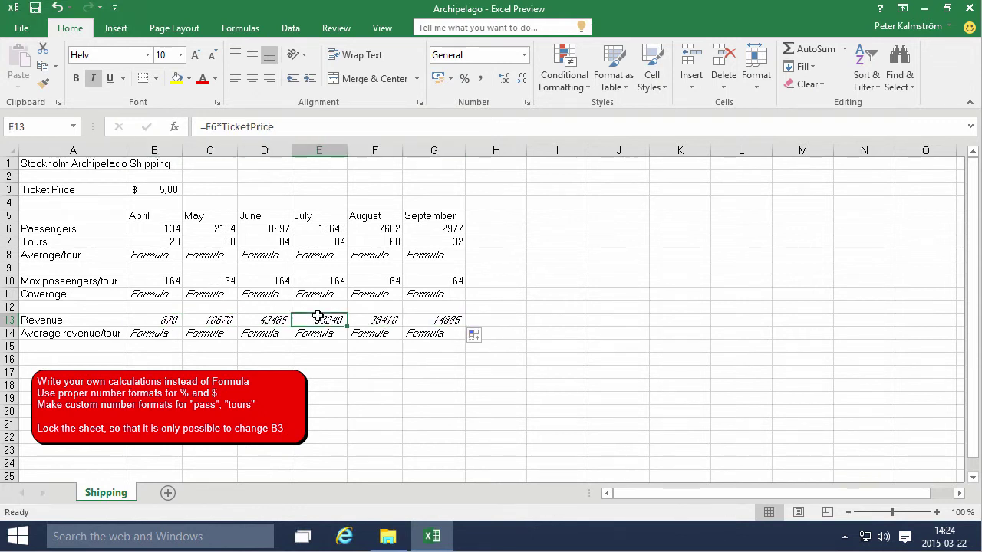
pyautogui.click(171, 324)
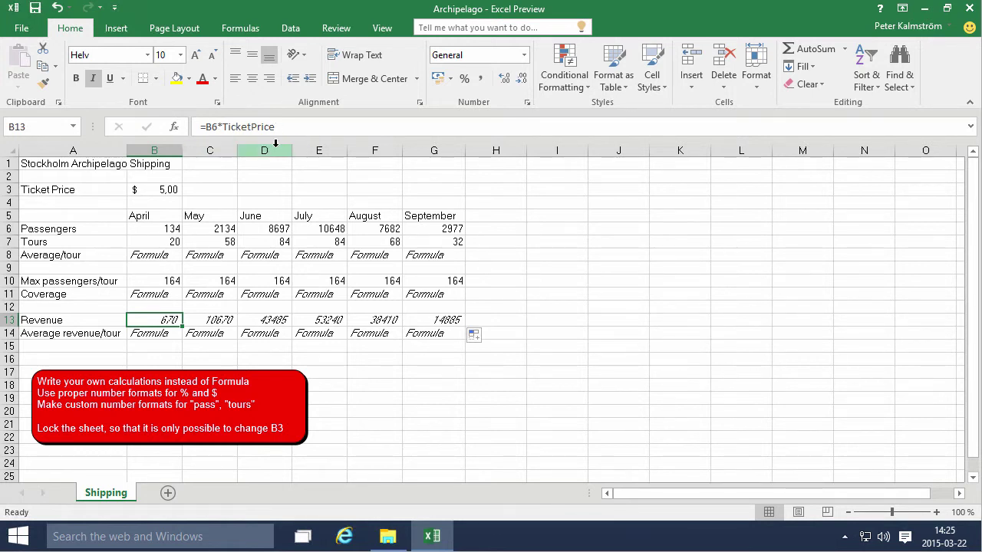
# Step: Calculate the average revenue per tour in B14 with =B13/B7 and copy the formula across through September
pyautogui.click(152, 333)
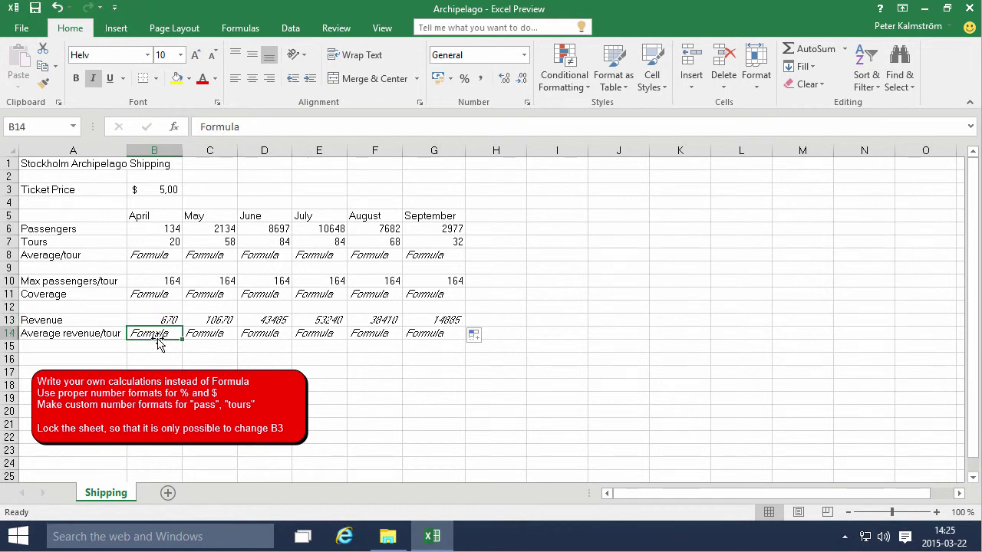
pyautogui.write('=')
pyautogui.press('Up')
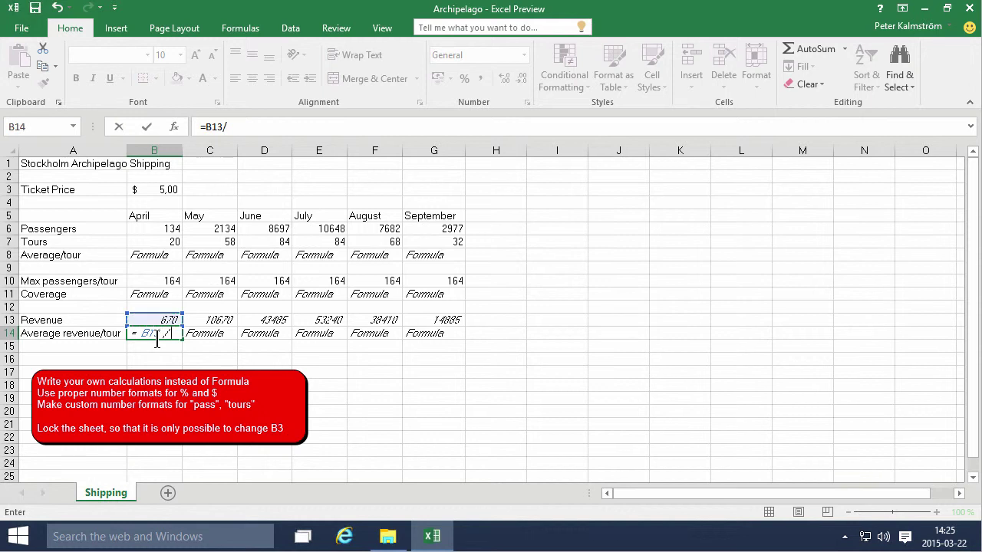
pyautogui.click(161, 242)
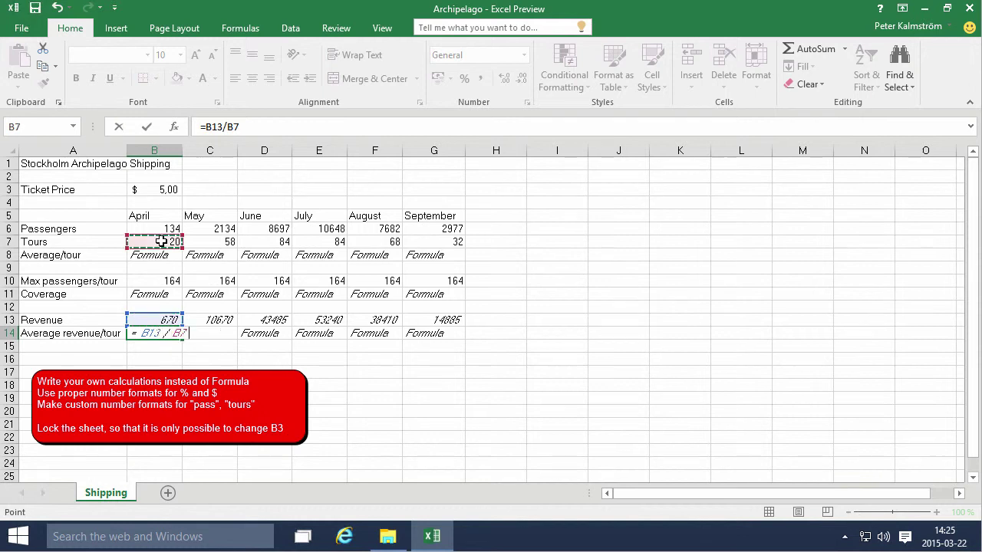
pyautogui.press('Return')
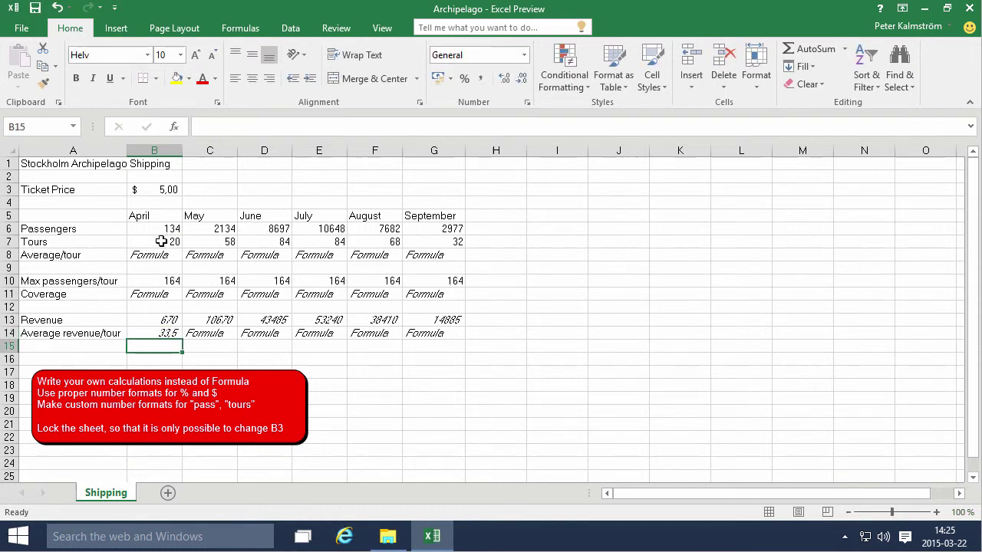
pyautogui.click(168, 333)
pyautogui.moveTo(181, 338); pyautogui.dragTo(460, 339)
# Step: Calculate the average passengers per tour in B8 with =B6/B7 and copy the formula across through September
pyautogui.click(153, 255)
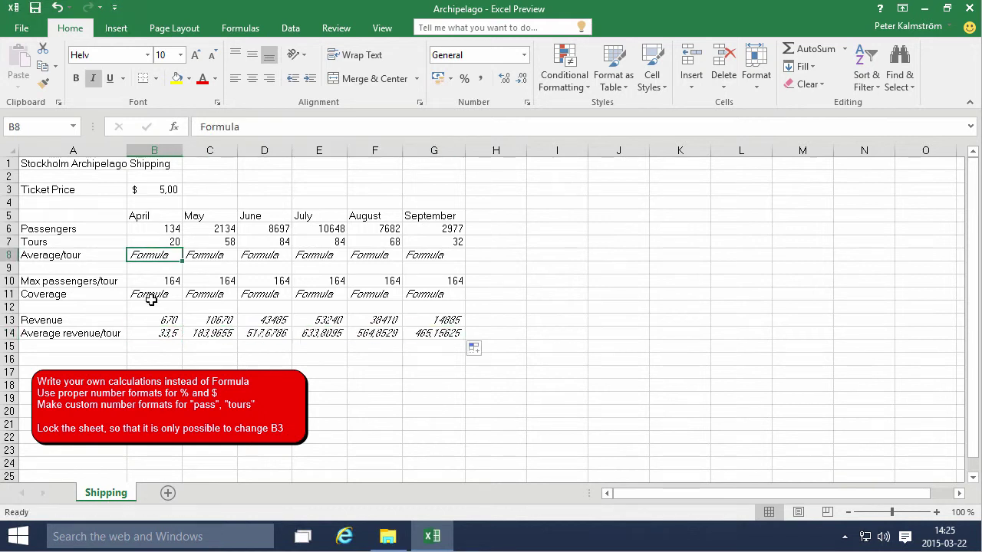
pyautogui.write('=')
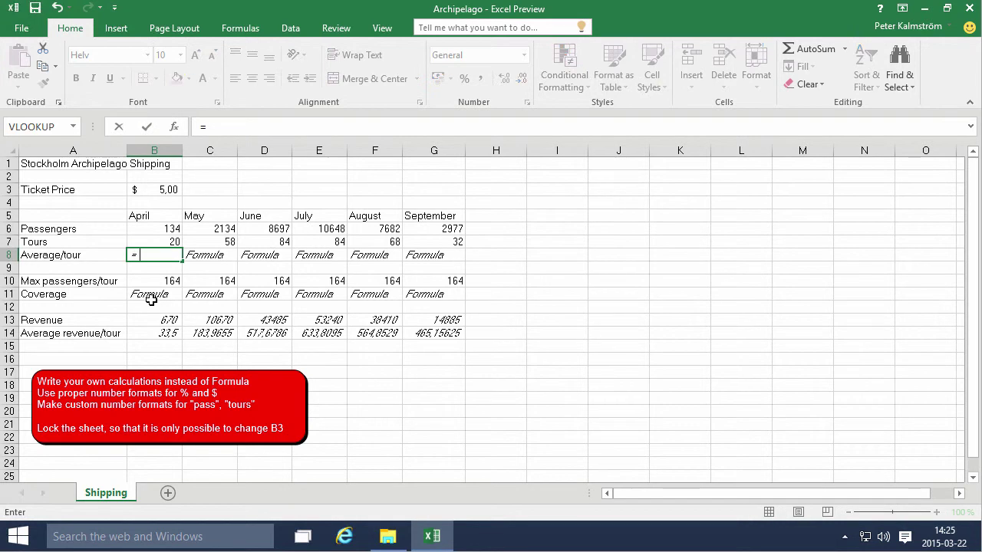
pyautogui.press('Up')
pyautogui.press('Up')
pyautogui.write('/')
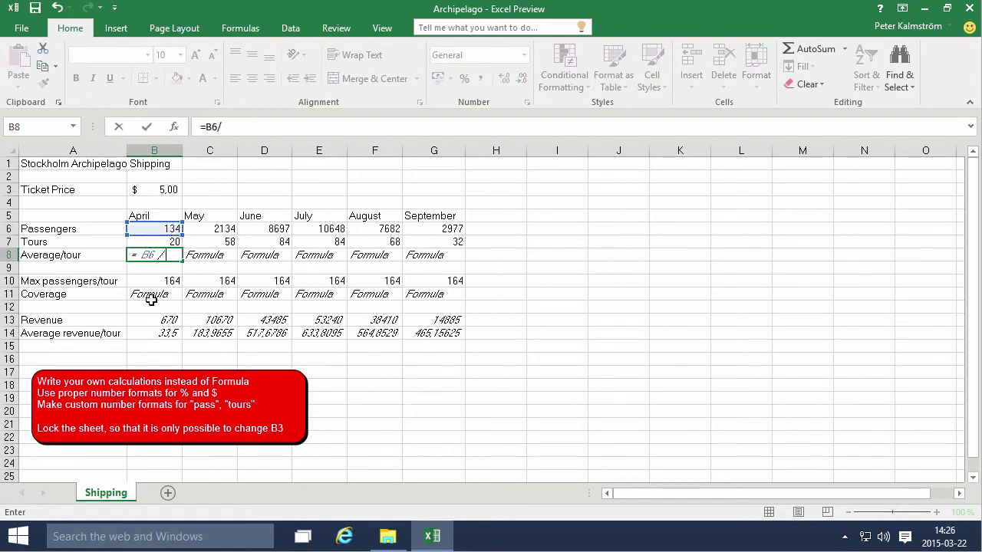
pyautogui.press('Up')
pyautogui.press('Return')
pyautogui.press('Up')
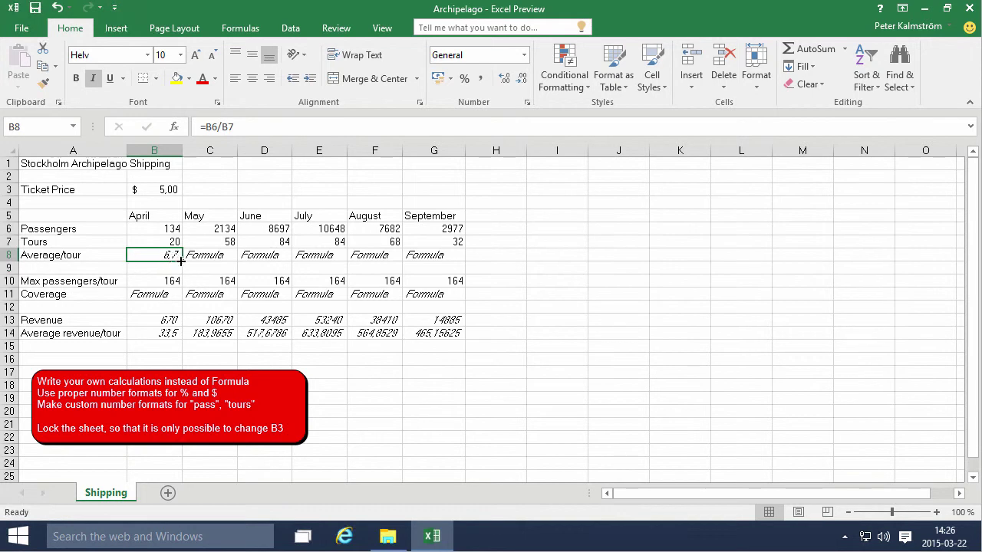
pyautogui.moveTo(183, 261); pyautogui.dragTo(449, 263)
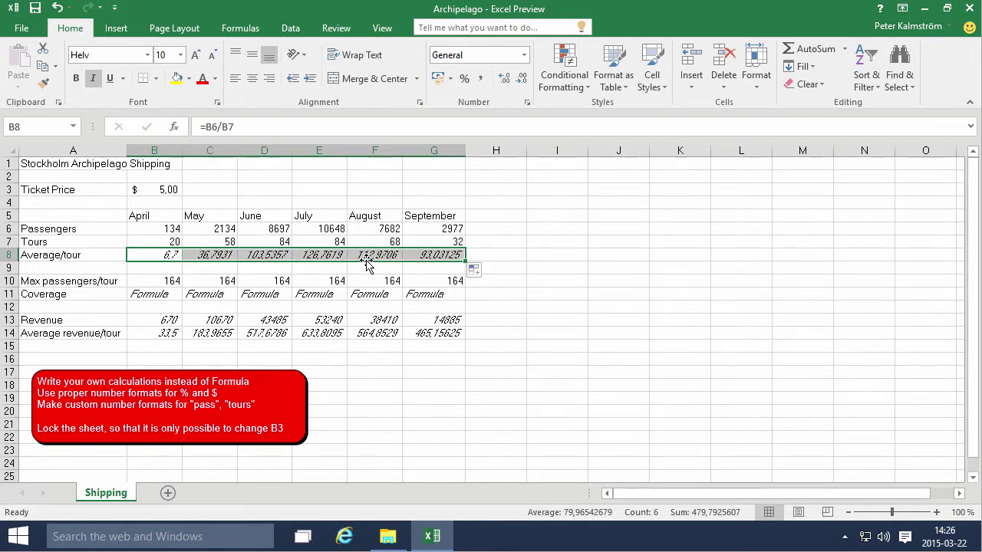
pyautogui.click(248, 278)
pyautogui.click(163, 259)
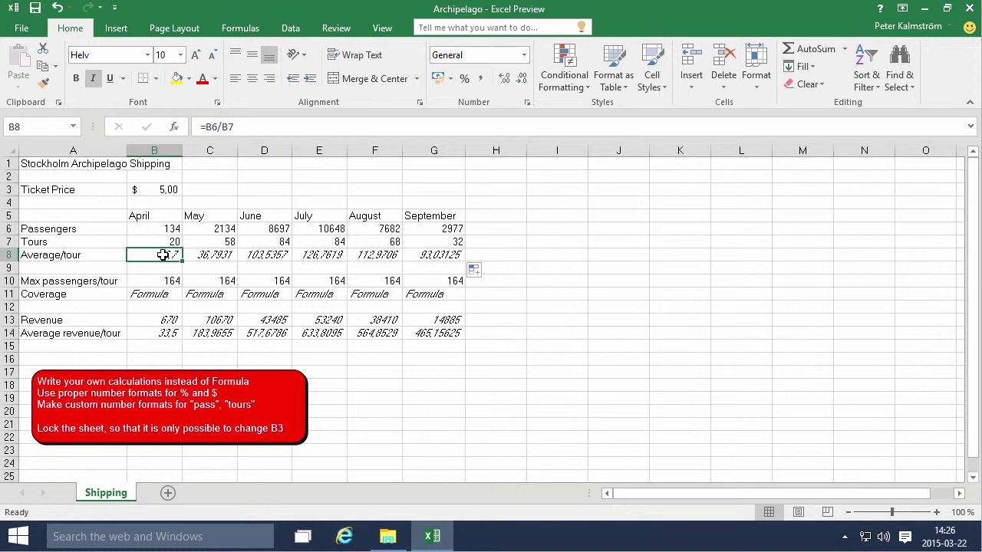
# Step: Calculate the April coverage in B11 with the formula =B8/B10
pyautogui.click(150, 297)
pyautogui.write('=')
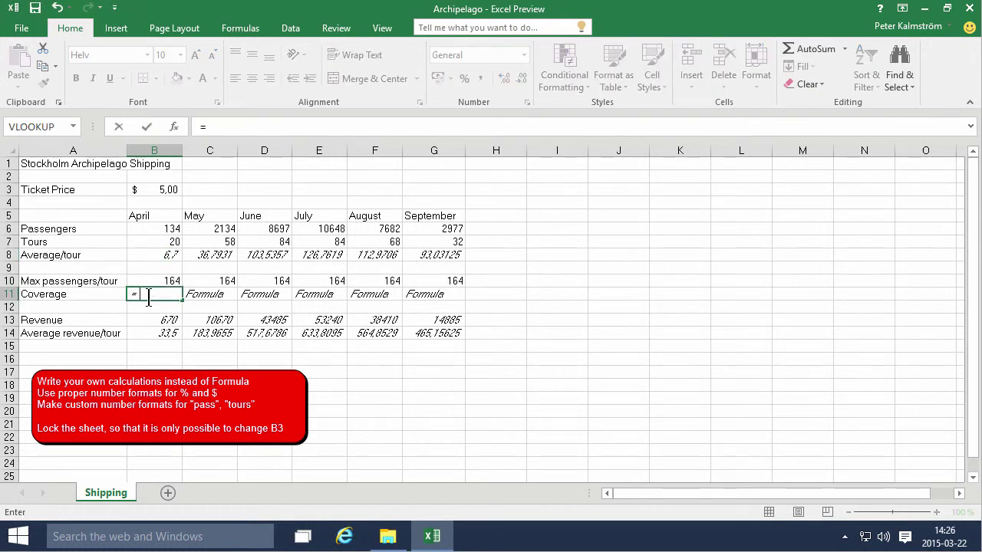
pyautogui.press('Up')
pyautogui.press('Up')
pyautogui.press('Up')
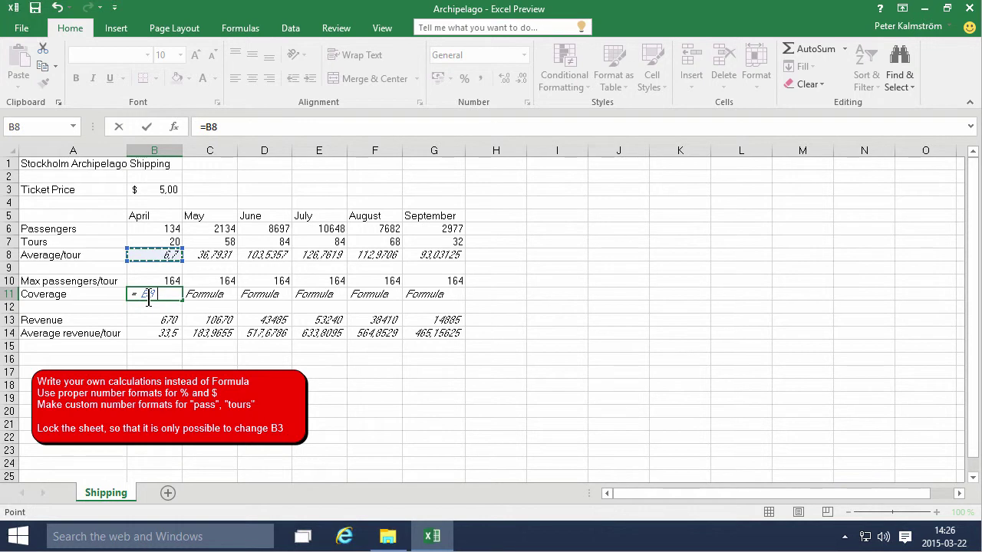
pyautogui.write('/')
pyautogui.press('Up')
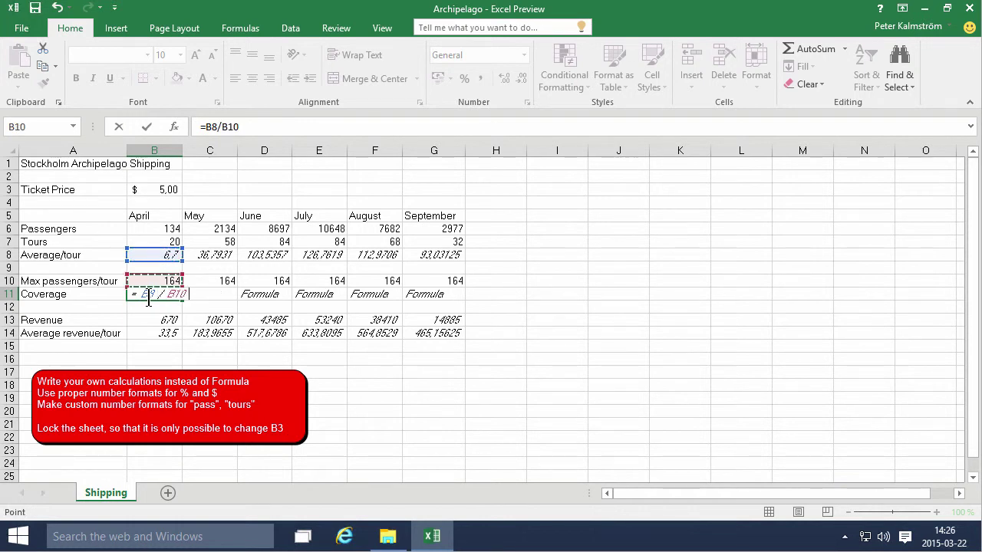
pyautogui.hotkey('ctrl', 'Return')
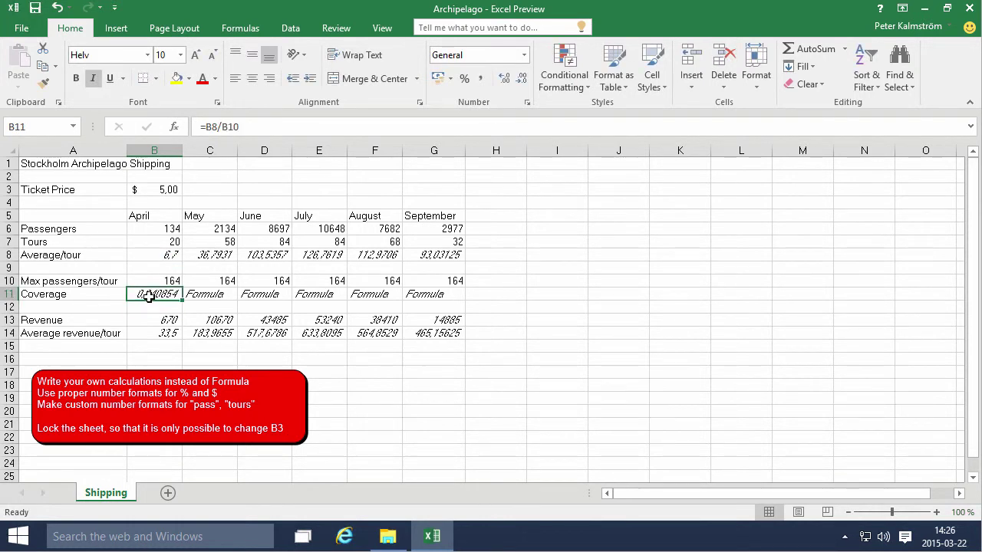
# Step: Format the April coverage in B11 as a percentage and copy it across through September
pyautogui.click(463, 81)
pyautogui.moveTo(185, 301); pyautogui.dragTo(453, 305)
pyautogui.click(511, 281)
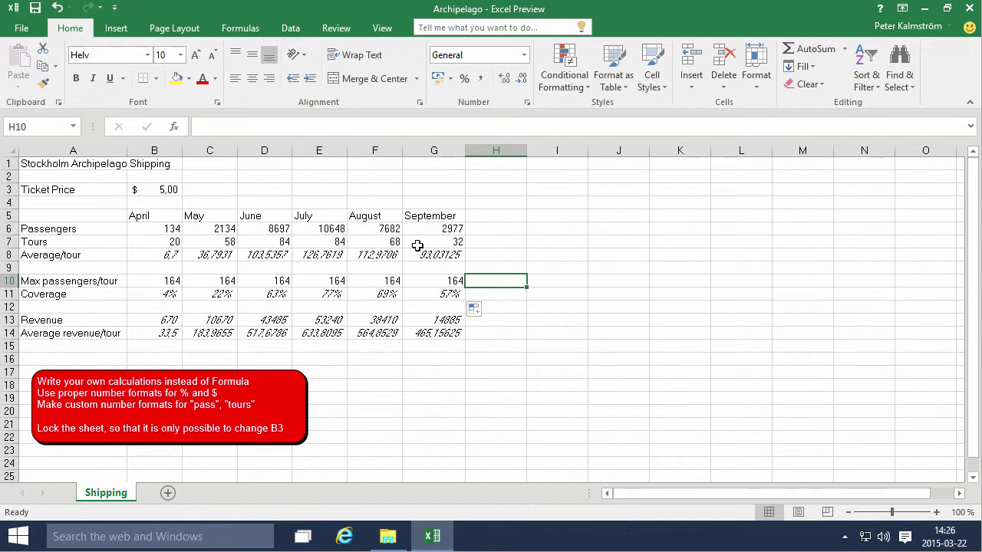
# Step: Apply the Input cell style to the passenger and tour figures in B6:G7
pyautogui.moveTo(158, 229); pyautogui.dragTo(456, 241)
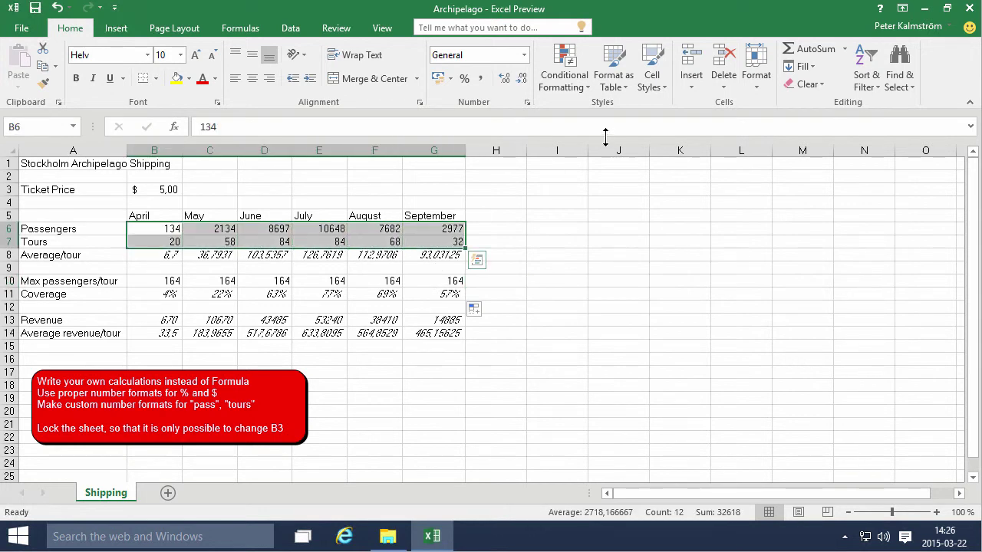
pyautogui.click(653, 80)
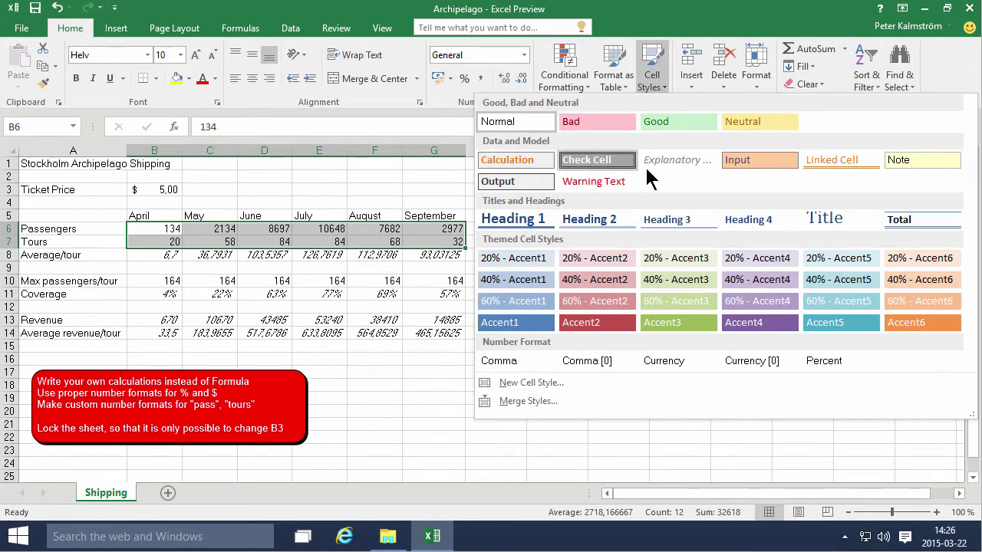
pyautogui.click(728, 161)
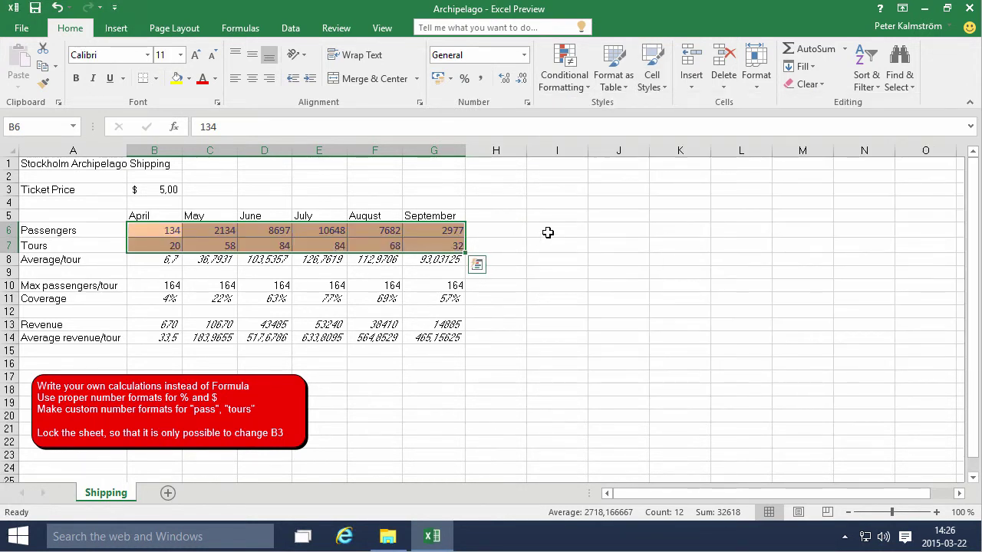
pyautogui.click(548, 230)
# Step: Apply the Calculation cell style to the average per tour figures in B8:G8
pyautogui.moveTo(150, 260); pyautogui.dragTo(462, 262)
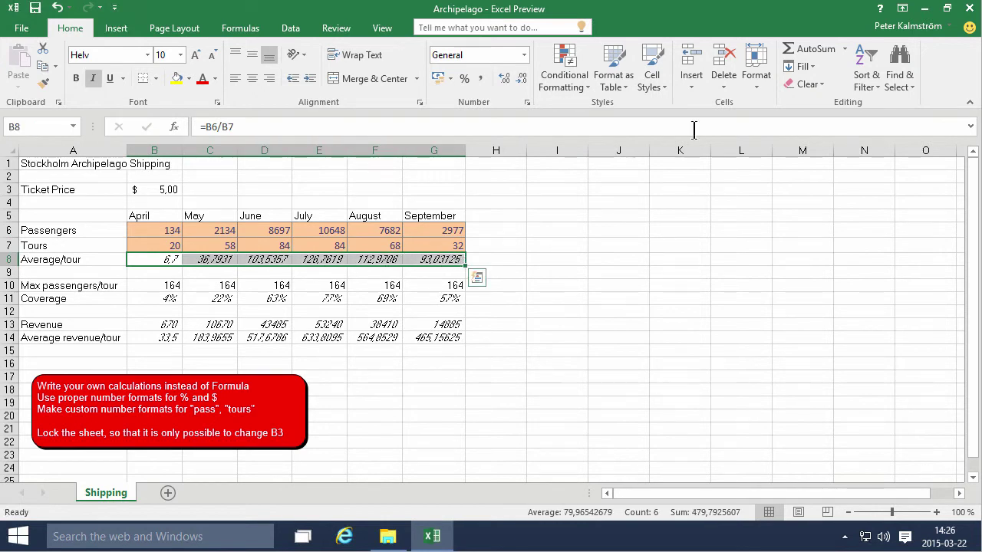
pyautogui.click(665, 90)
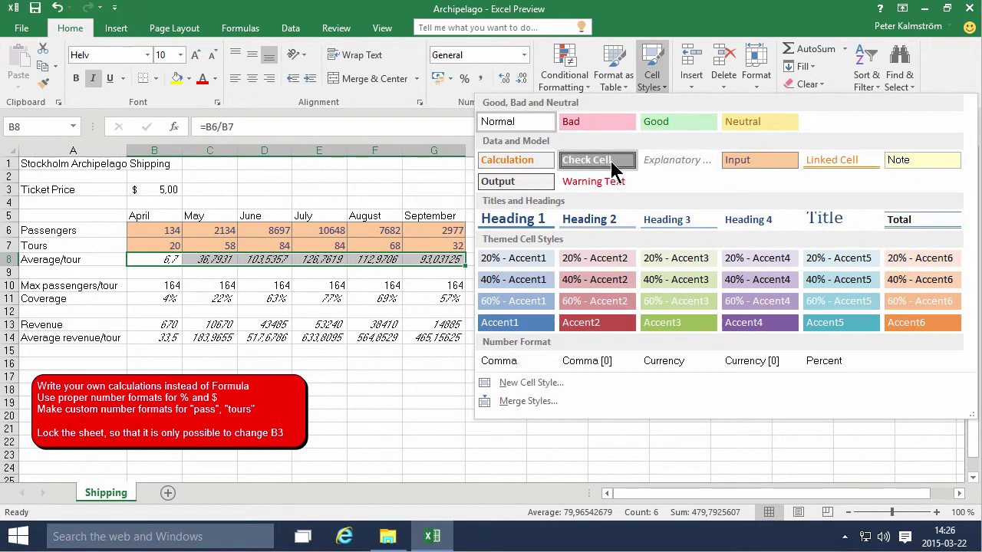
pyautogui.click(512, 163)
pyautogui.click(609, 228)
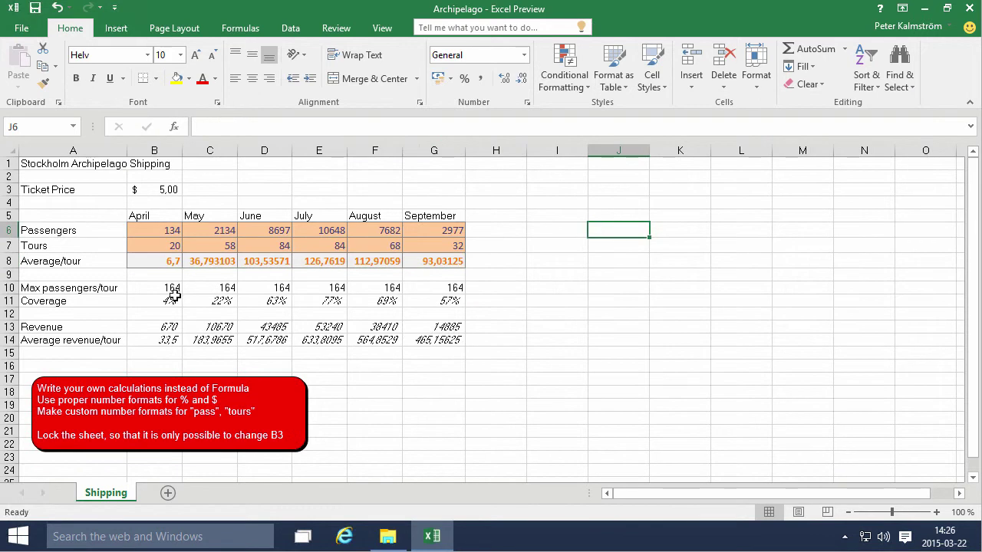
# Step: Apply the Calculation cell style to B10:G14, from max passengers per tour down to average revenue per tour
pyautogui.moveTo(147, 286); pyautogui.dragTo(445, 340)
pyautogui.click(656, 80)
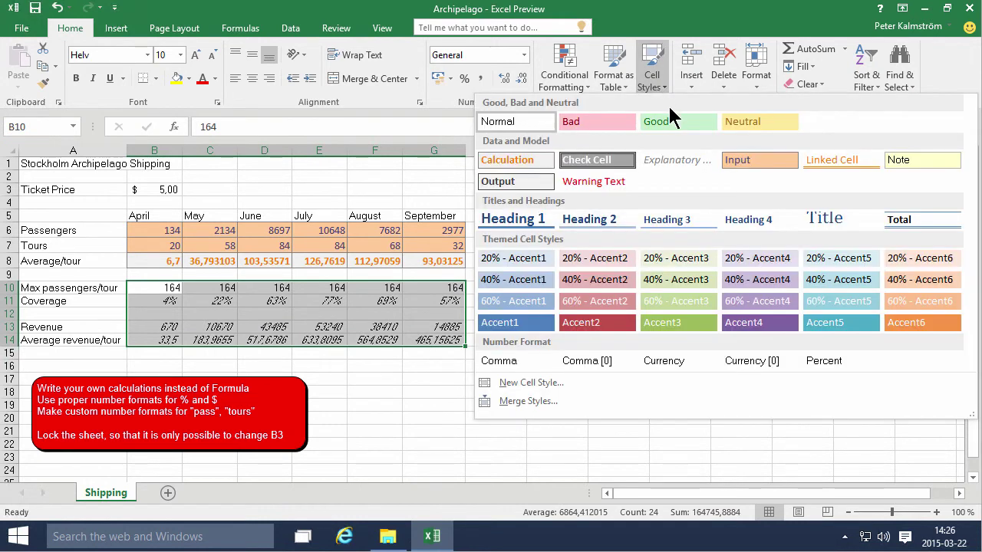
pyautogui.click(533, 162)
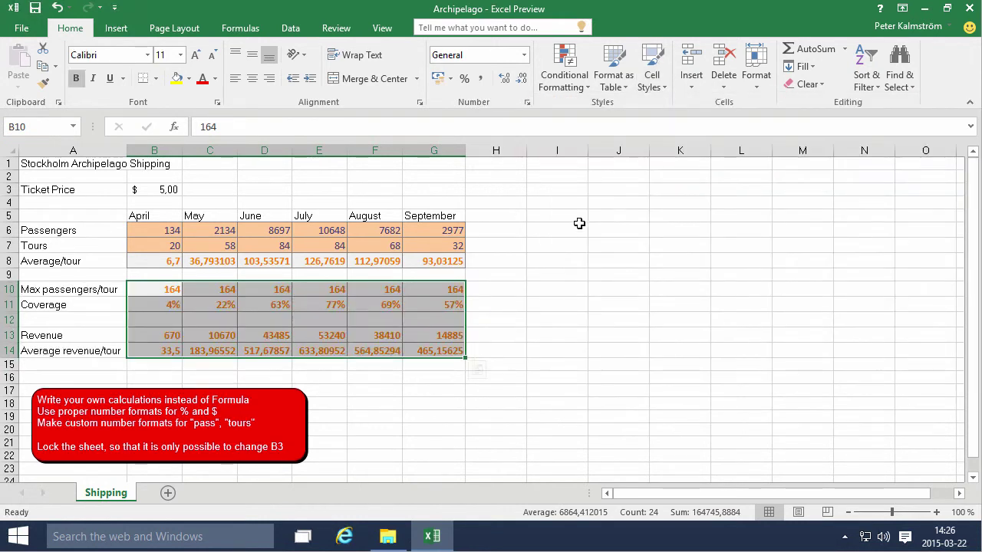
pyautogui.click(551, 274)
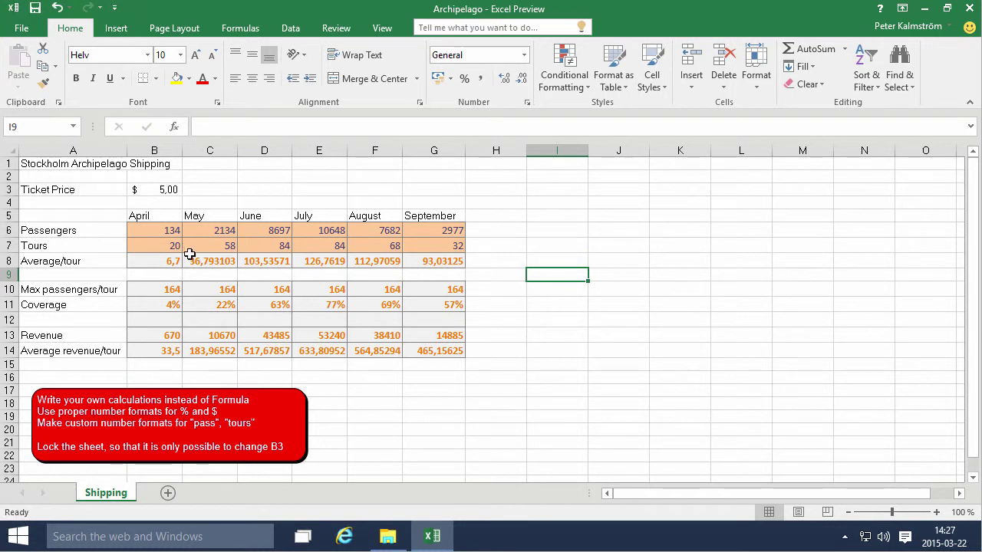
# Step: Format the revenue figures in B13:G13 with the dollar Accounting number format
pyautogui.moveTo(149, 338); pyautogui.dragTo(443, 338)
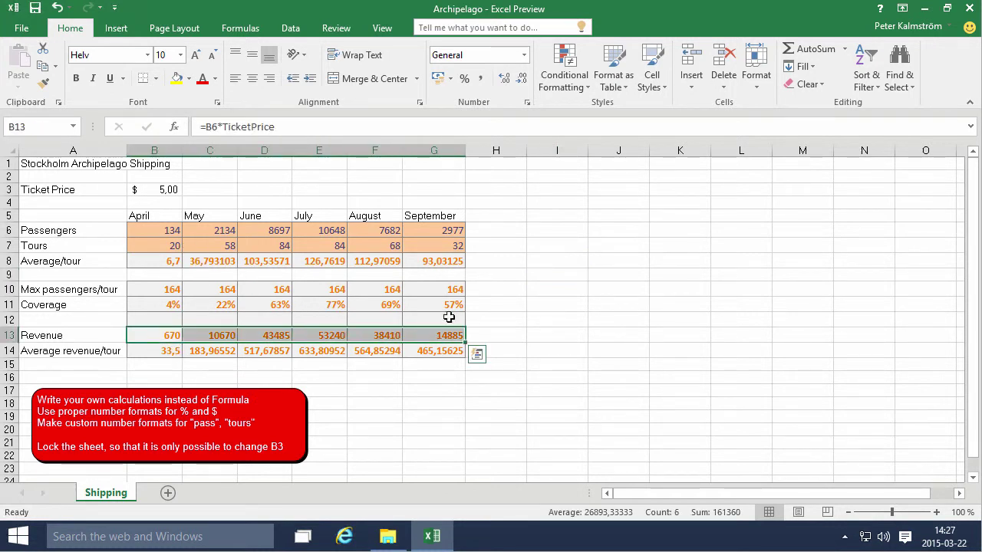
pyautogui.click(450, 78)
pyautogui.click(464, 98)
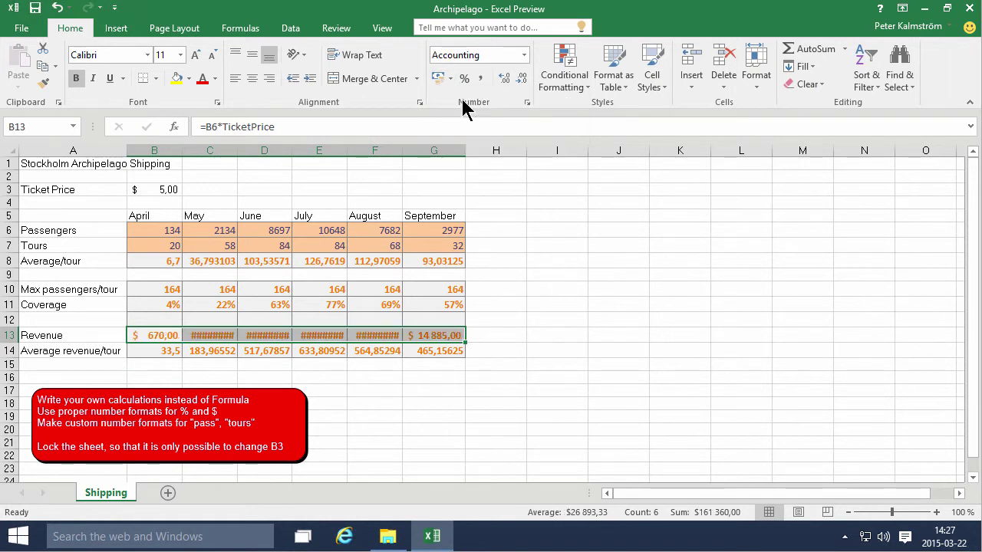
# Step: Remove both decimals from the revenue figures in B13:G13
pyautogui.moveTo(155, 150); pyautogui.dragTo(422, 171)
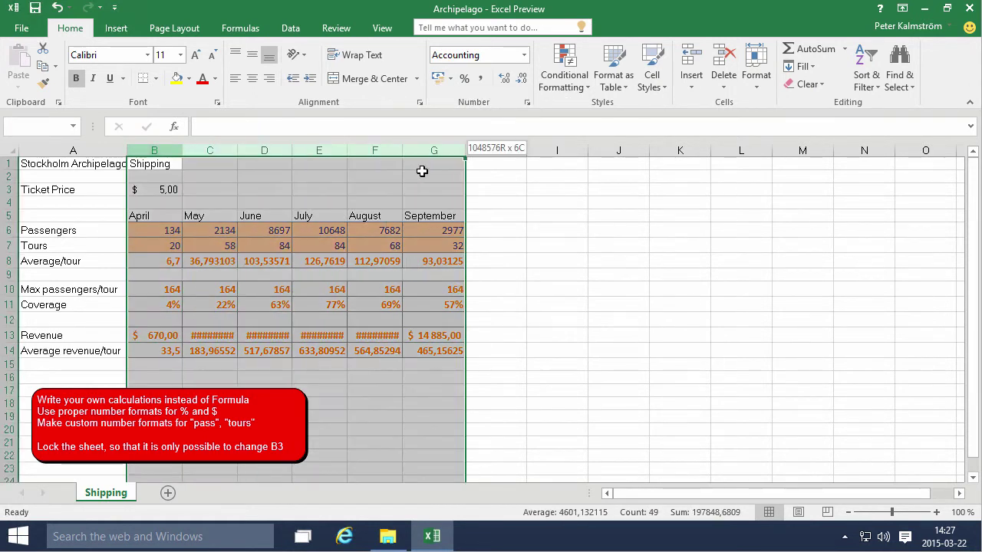
pyautogui.click(428, 337)
pyautogui.moveTo(428, 337); pyautogui.dragTo(176, 336)
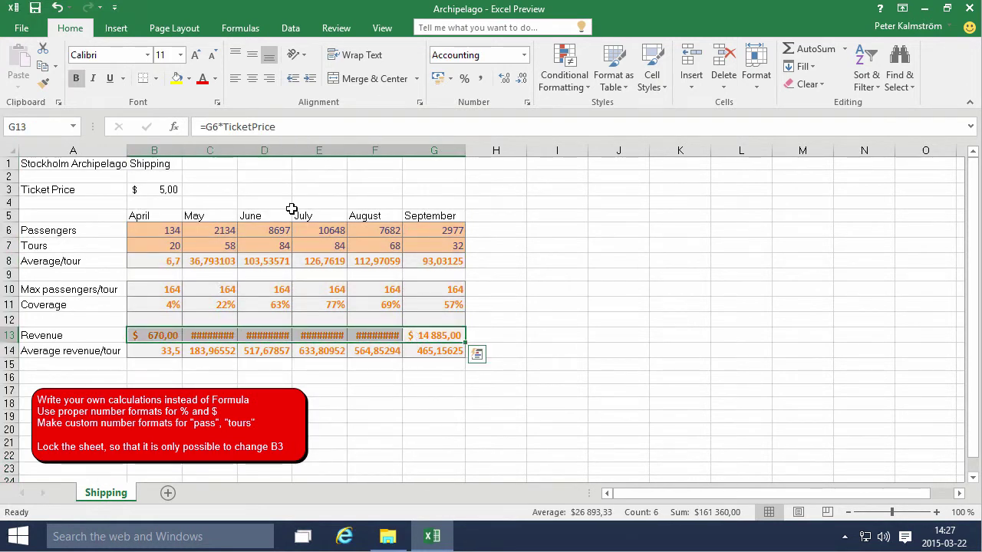
pyautogui.click(522, 78)
pyautogui.click(522, 78)
pyautogui.click(503, 287)
# Step: Format the average revenue per tour figures in B14:G14 with the dollar Accounting format and no decimals
pyautogui.click(444, 351)
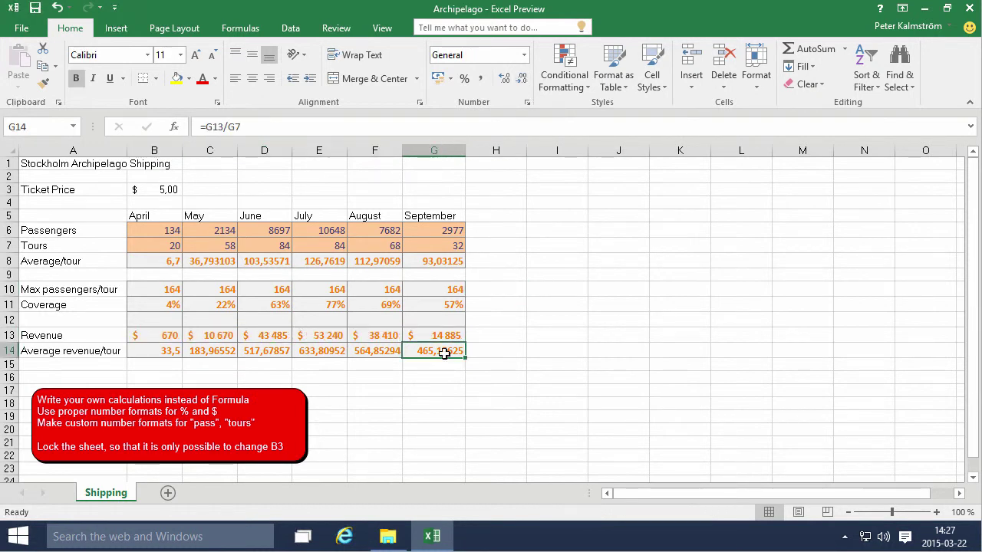
pyautogui.moveTo(149, 349); pyautogui.dragTo(436, 351)
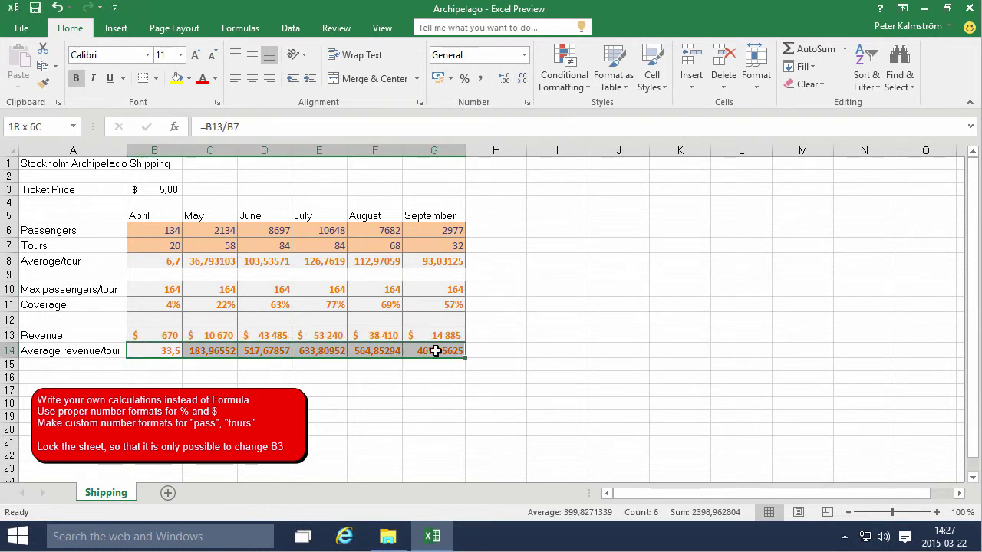
pyautogui.click(450, 79)
pyautogui.click(461, 97)
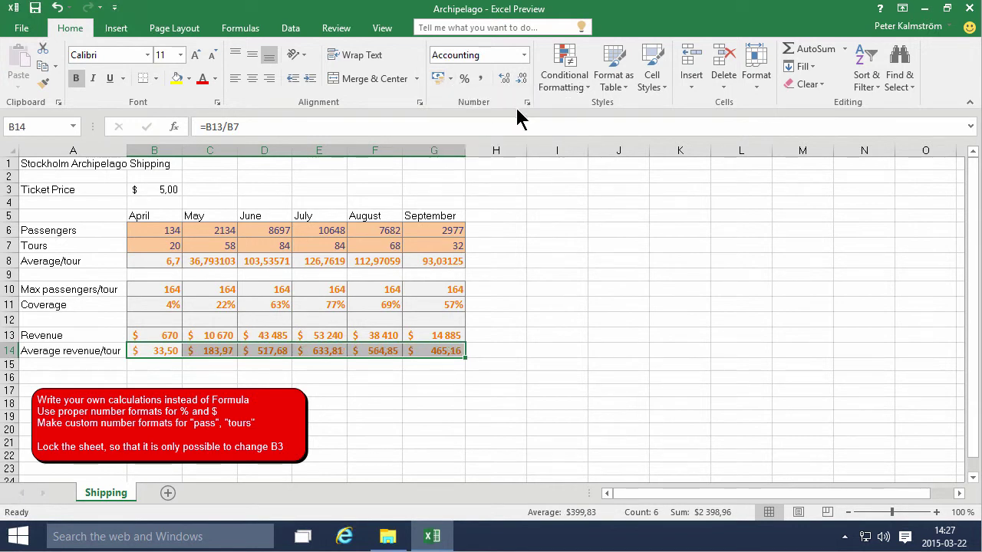
pyautogui.click(522, 80)
pyautogui.click(522, 80)
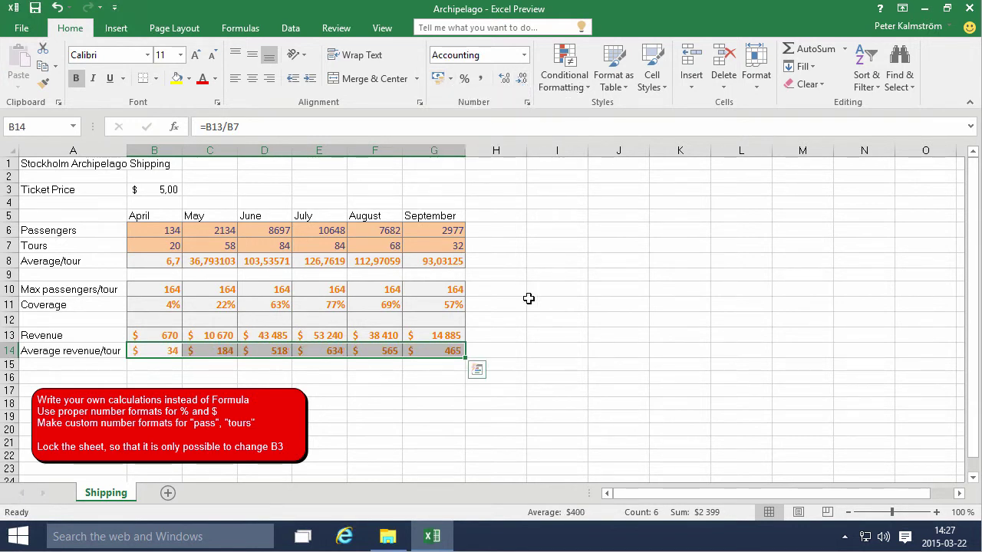
pyautogui.click(533, 298)
pyautogui.click(159, 292)
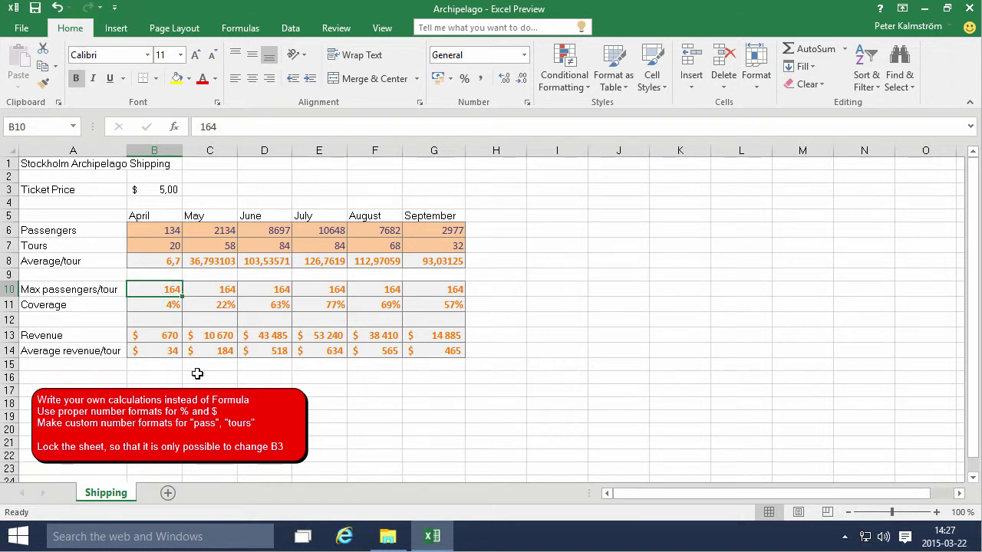
pyautogui.click(170, 244)
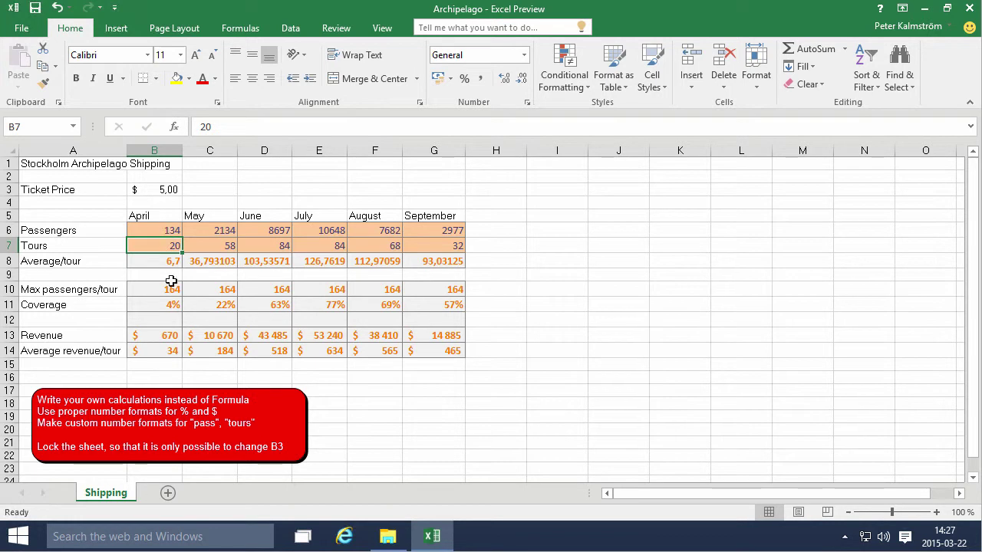
pyautogui.click(171, 283)
pyautogui.click(170, 235)
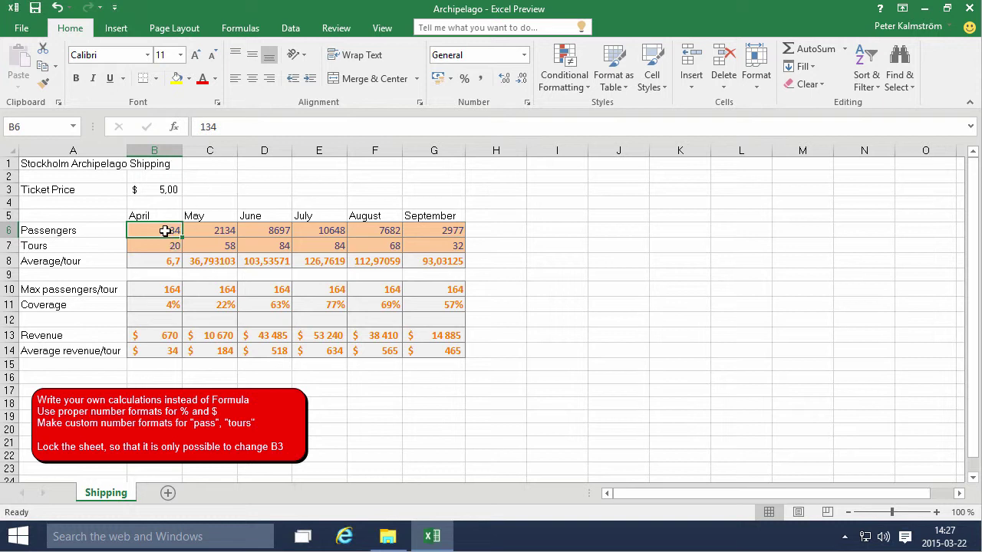
# Step: Apply the custom number format # ##0" pass" to the passenger figures in B6:G6 and the max passengers per tour in B10:G10
pyautogui.moveTo(167, 230); pyautogui.dragTo(458, 230)
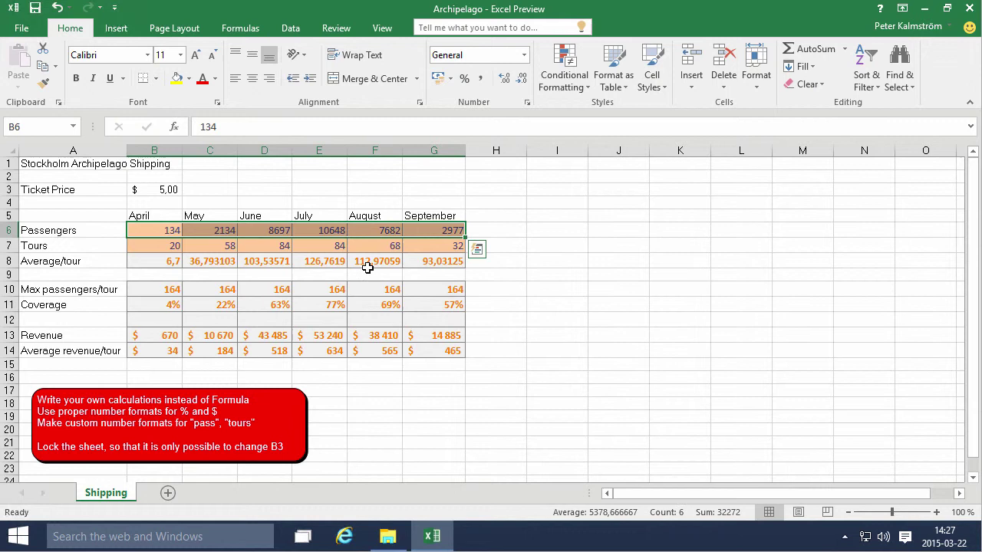
pyautogui.moveTo(172, 290); pyautogui.dragTo(449, 285)
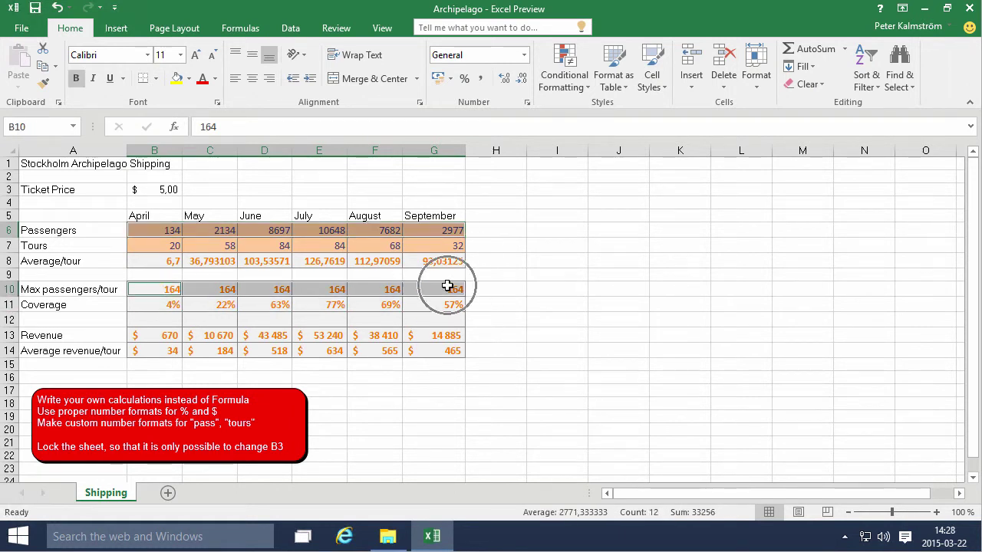
pyautogui.rightClick(299, 229)
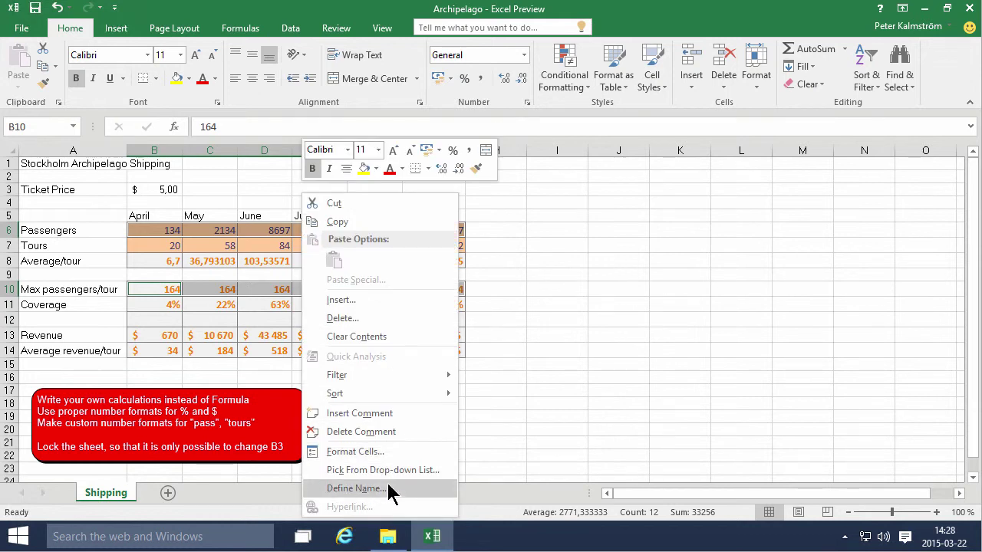
pyautogui.click(380, 452)
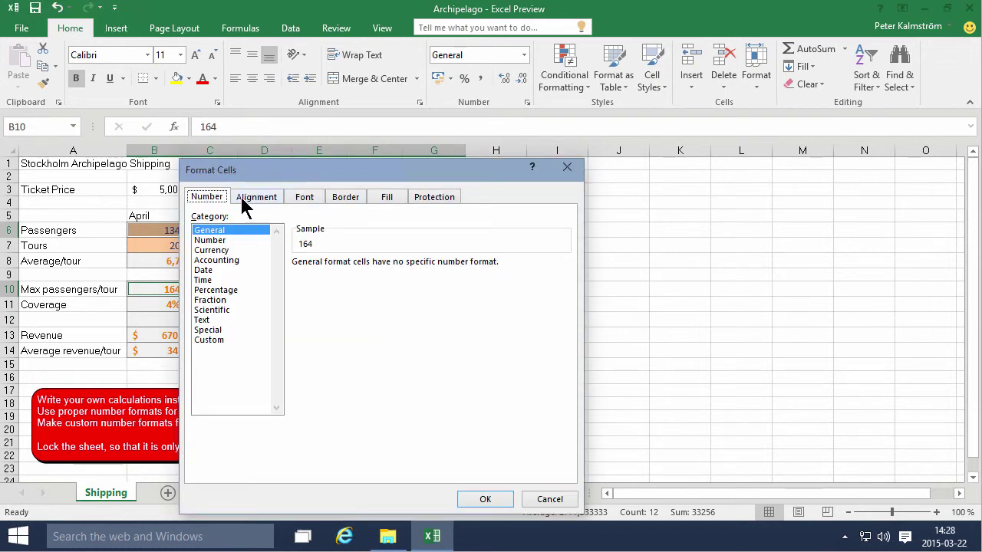
pyautogui.click(218, 340)
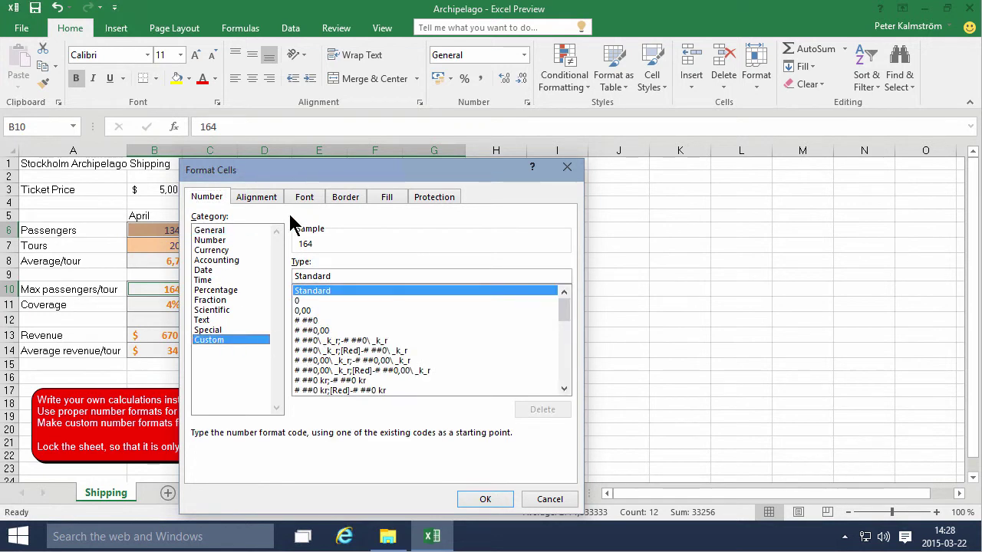
pyautogui.moveTo(269, 175); pyautogui.dragTo(448, 148)
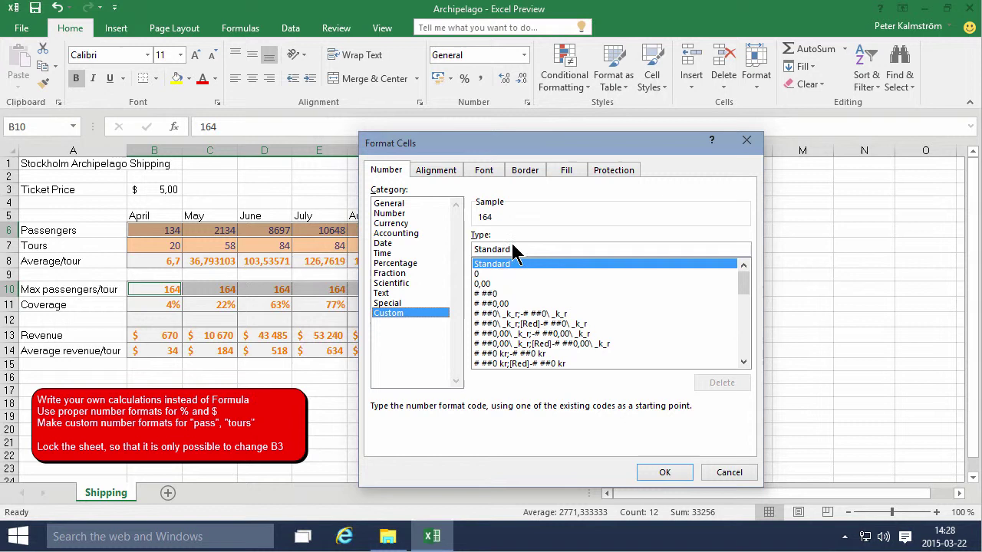
pyautogui.moveTo(512, 250); pyautogui.dragTo(469, 243)
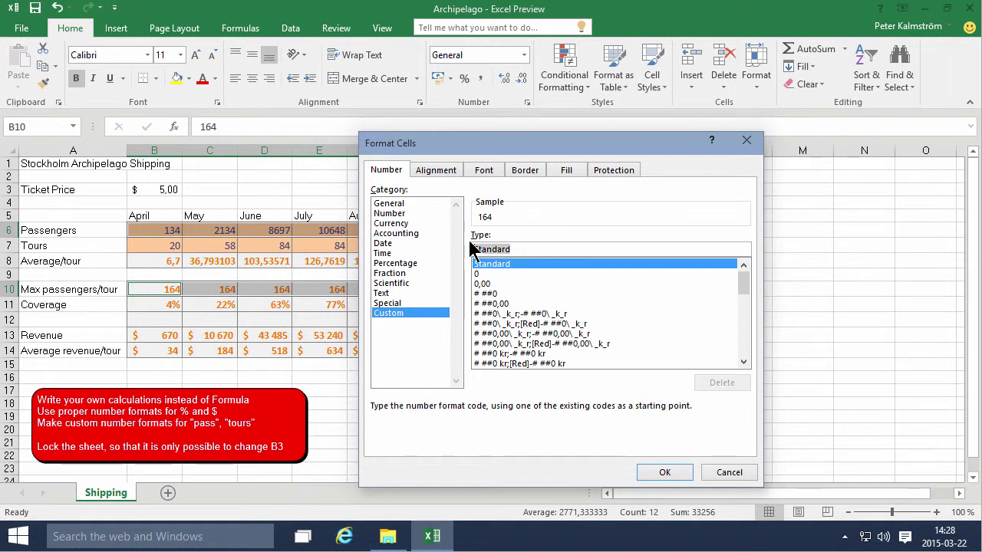
pyautogui.write('"')
pyautogui.write(' ##0')
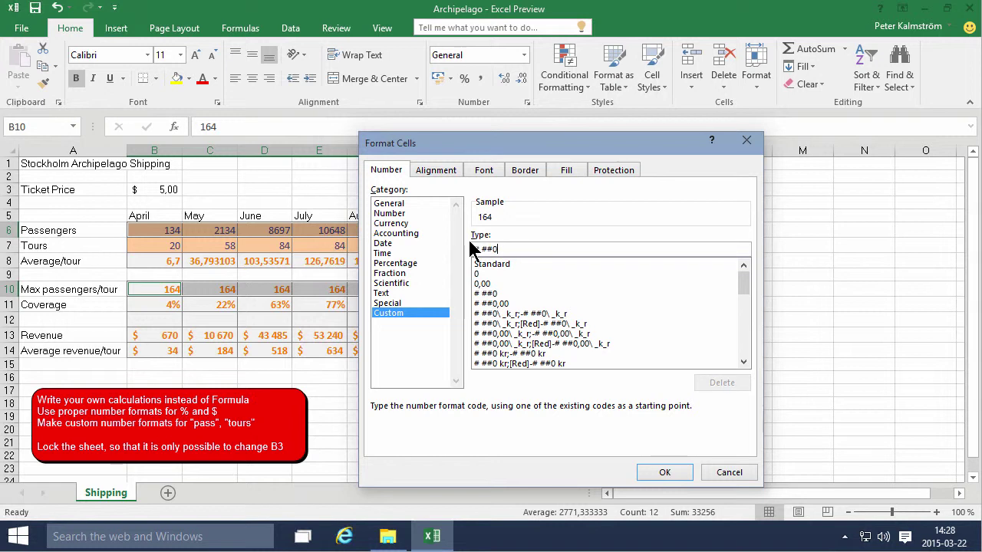
pyautogui.write('" pass"')
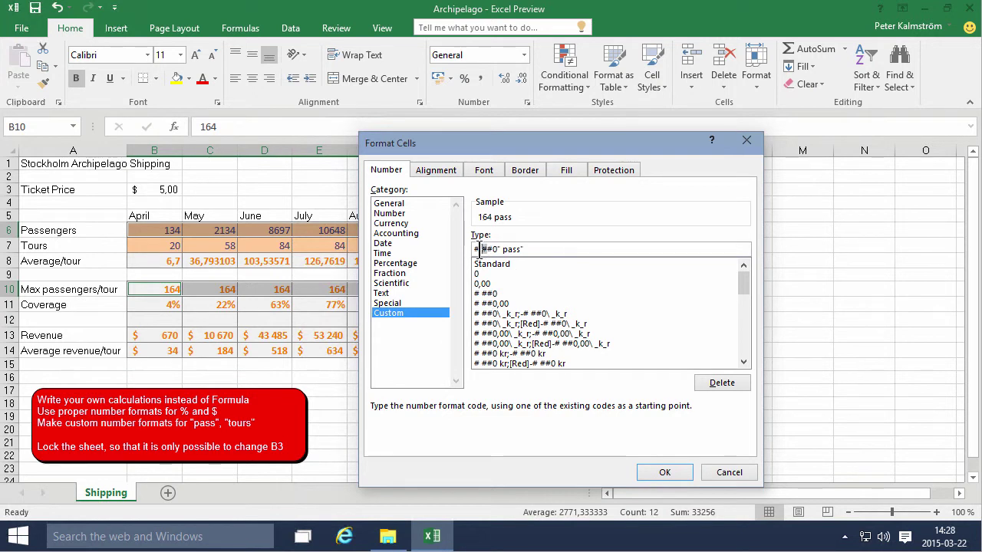
pyautogui.moveTo(479, 249); pyautogui.dragTo(473, 249)
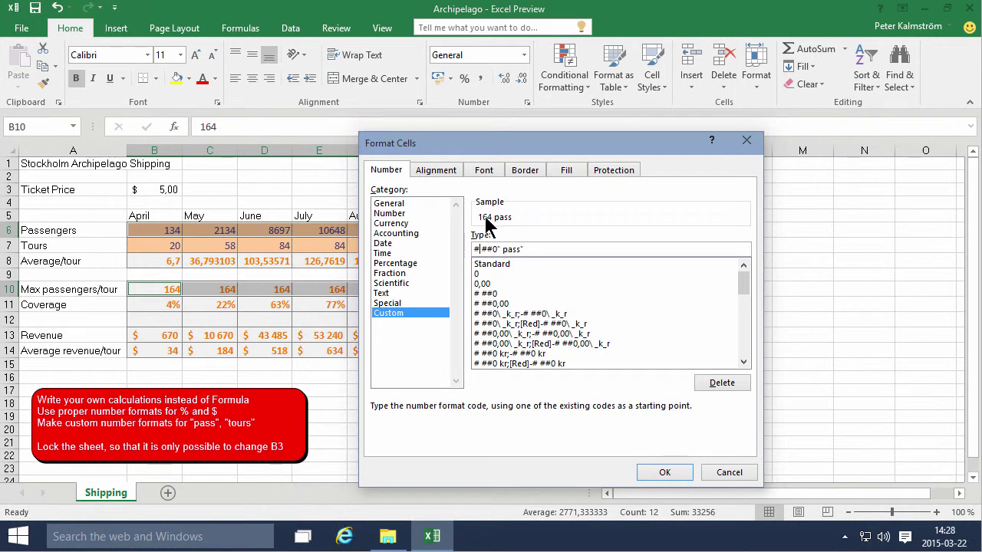
pyautogui.click(665, 473)
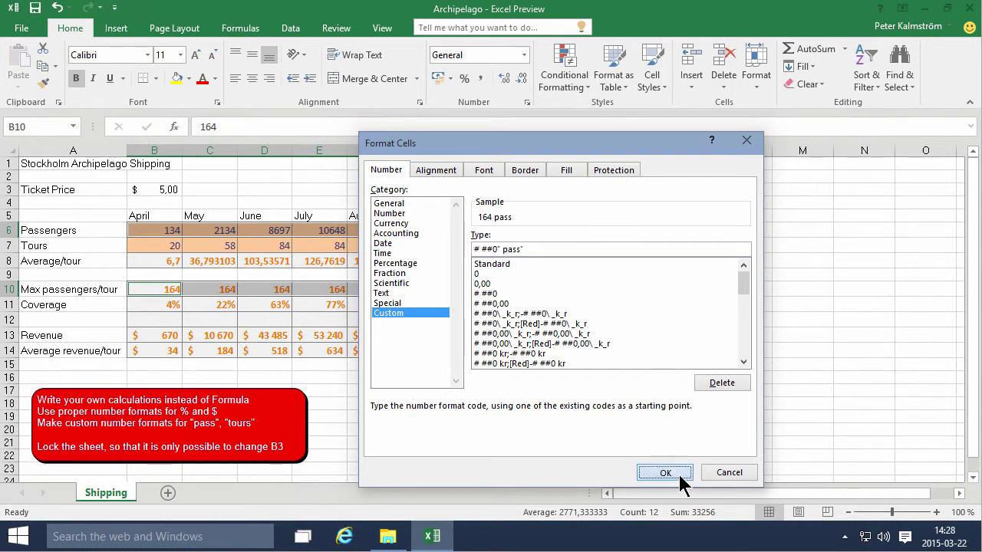
pyautogui.click(554, 343)
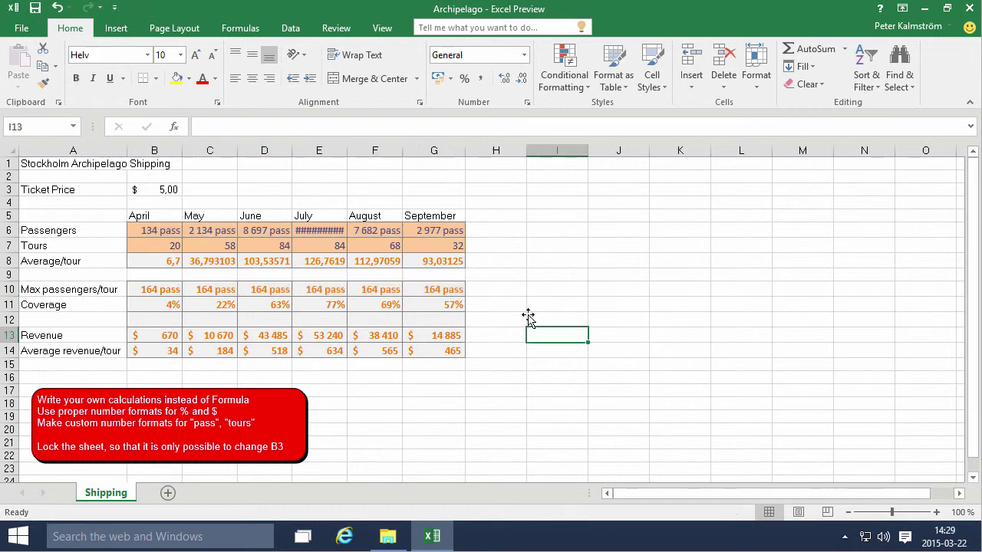
# Step: Auto-fit the widths of columns B to G to their contents
pyautogui.moveTo(465, 150); pyautogui.dragTo(149, 147)
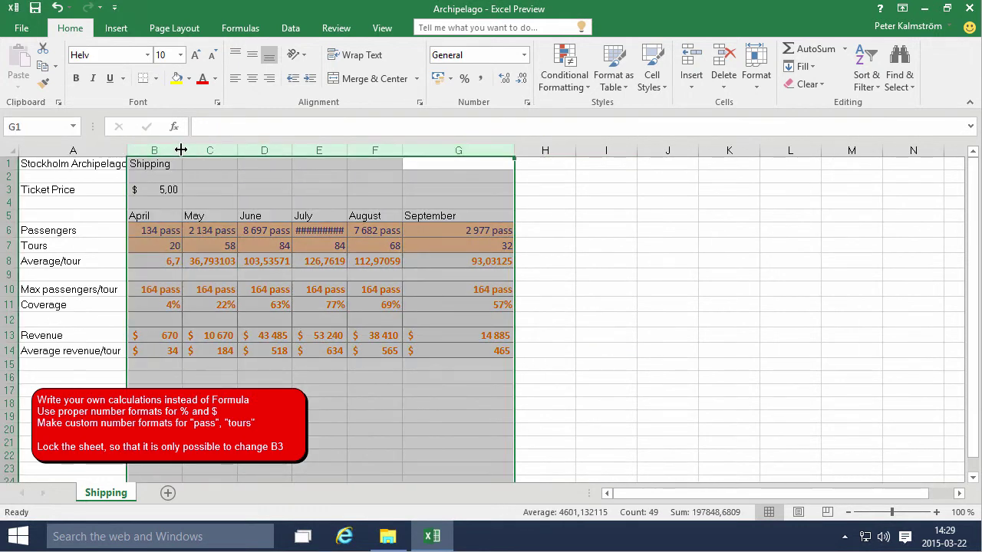
pyautogui.doubleClick(182, 150)
pyautogui.click(319, 260)
pyautogui.click(277, 230)
pyautogui.click(335, 230)
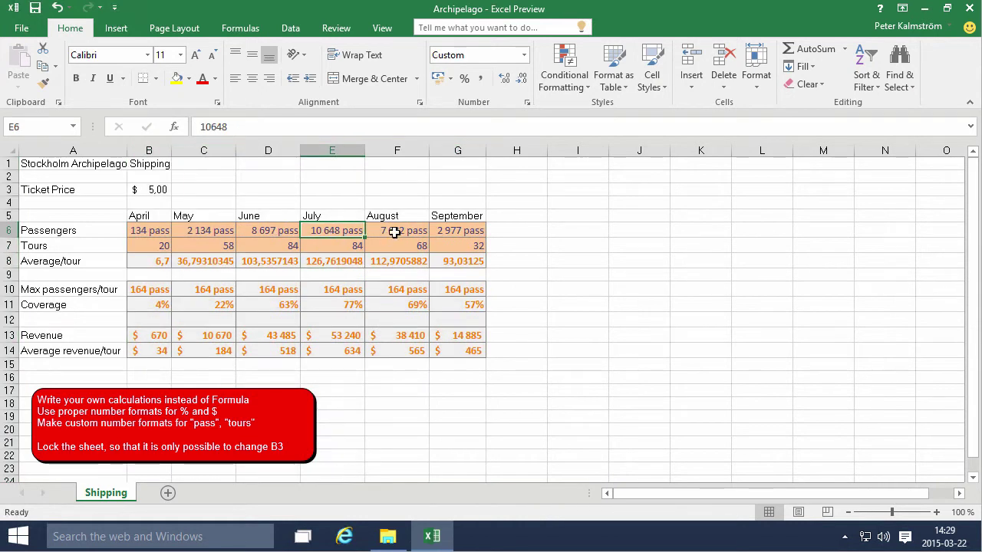
pyautogui.click(396, 230)
# Step: Enter the test texts 45 pass in I6 and 55 pass in I7
pyautogui.click(593, 227)
pyautogui.write('45 pass')
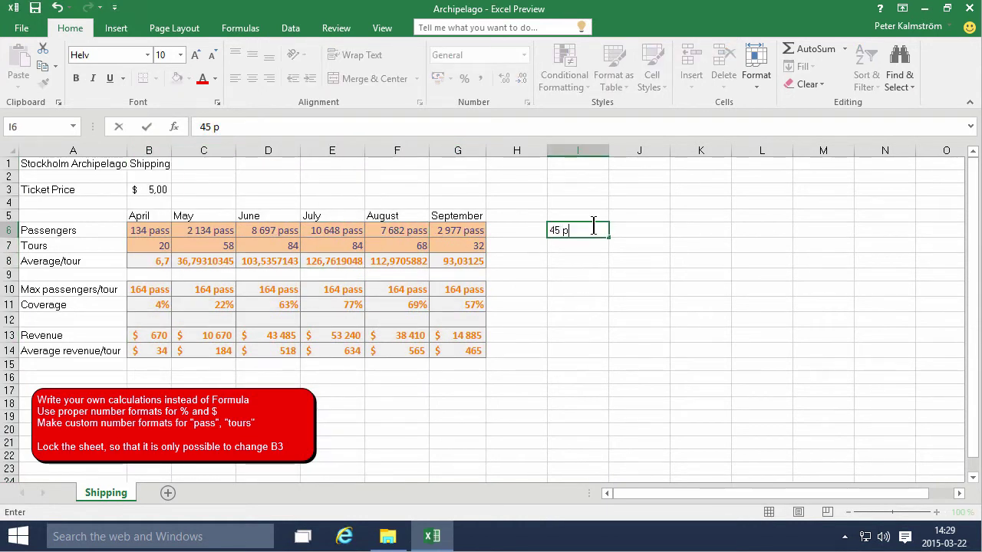
pyautogui.press('Return')
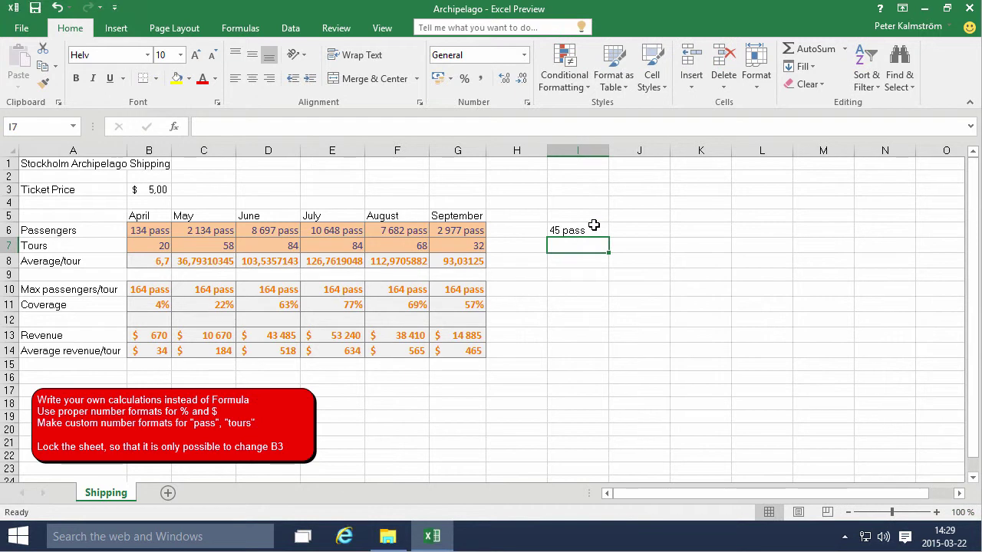
pyautogui.write('55 pass')
pyautogui.press('Return')
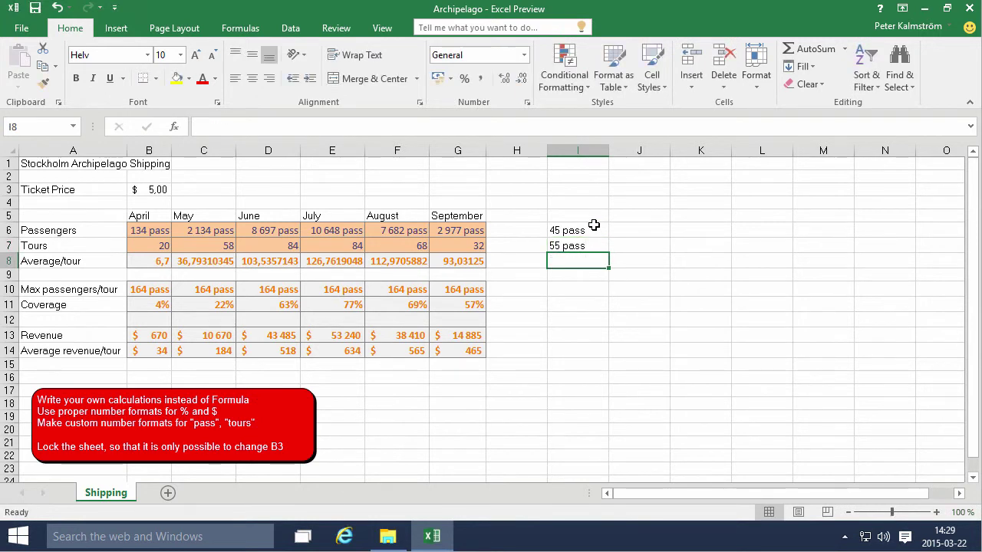
# Step: Try to add up I6:I7 in I8 with a SUM formula
pyautogui.click(798, 48)
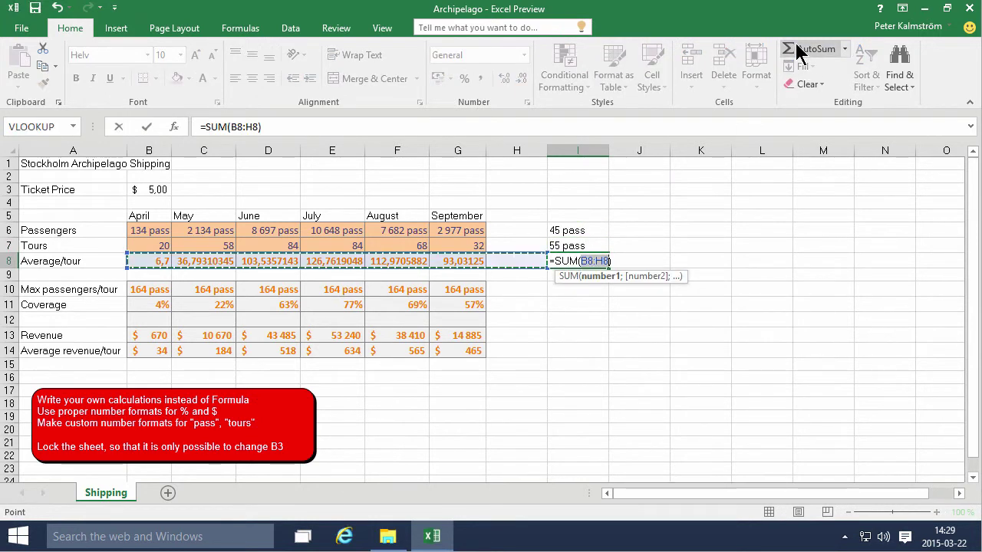
pyautogui.moveTo(581, 231); pyautogui.dragTo(584, 249)
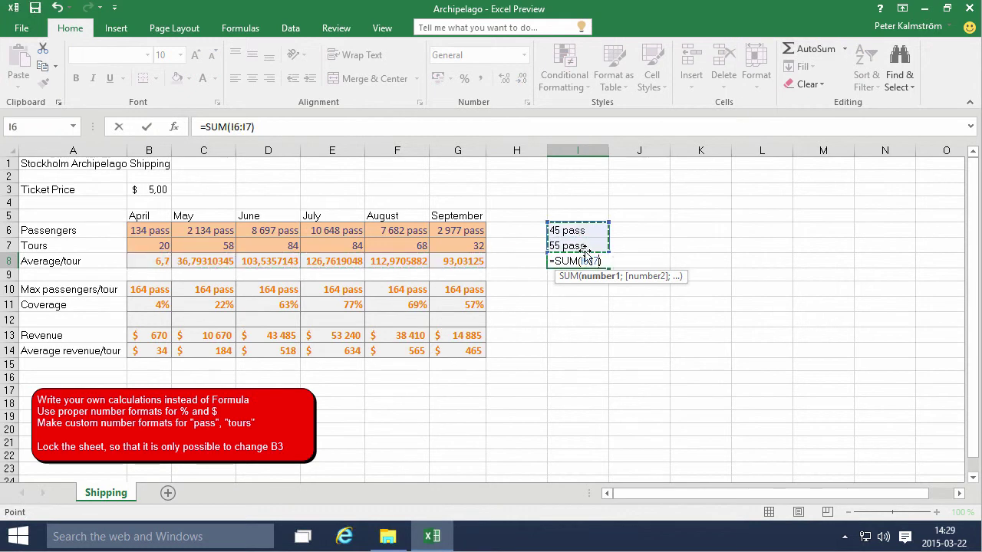
pyautogui.press('Return')
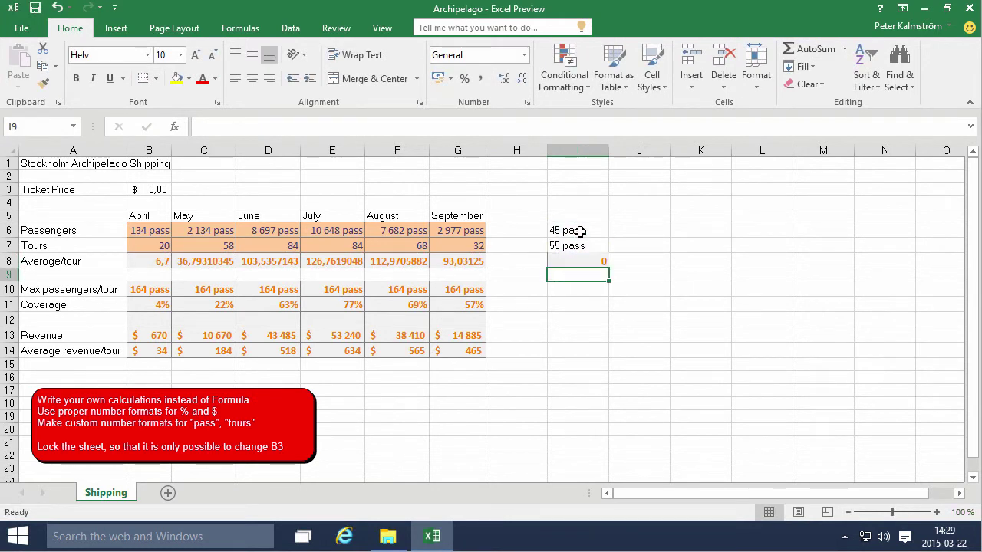
# Step: Undo the test sum and the two text entries in column I
pyautogui.click(580, 231)
pyautogui.hotkey('ctrl', 'z')
pyautogui.hotkey('ctrl', 'z')
pyautogui.hotkey('ctrl', 'z')
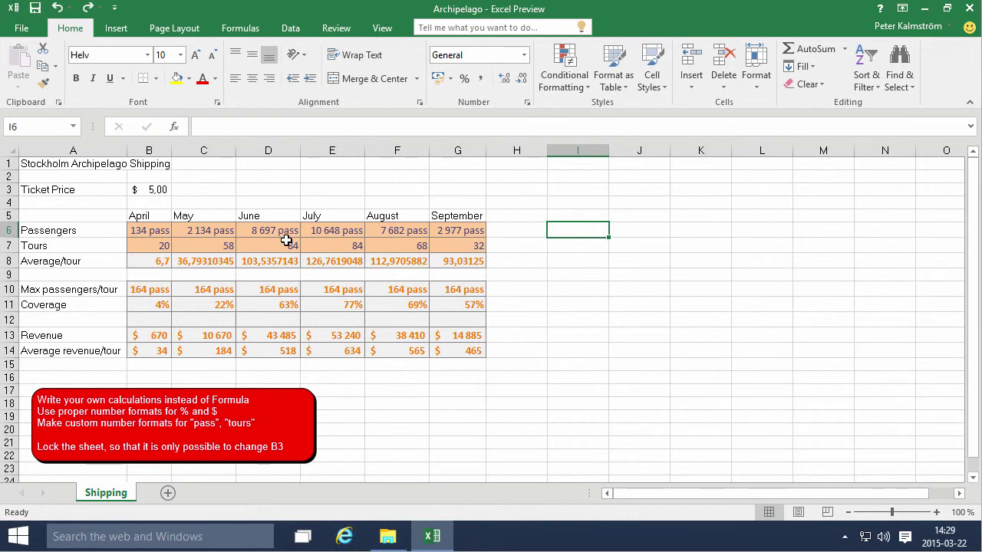
# Step: Apply the custom number format # ##0" tours" to the Tours values in B7:G7
pyautogui.click(201, 227)
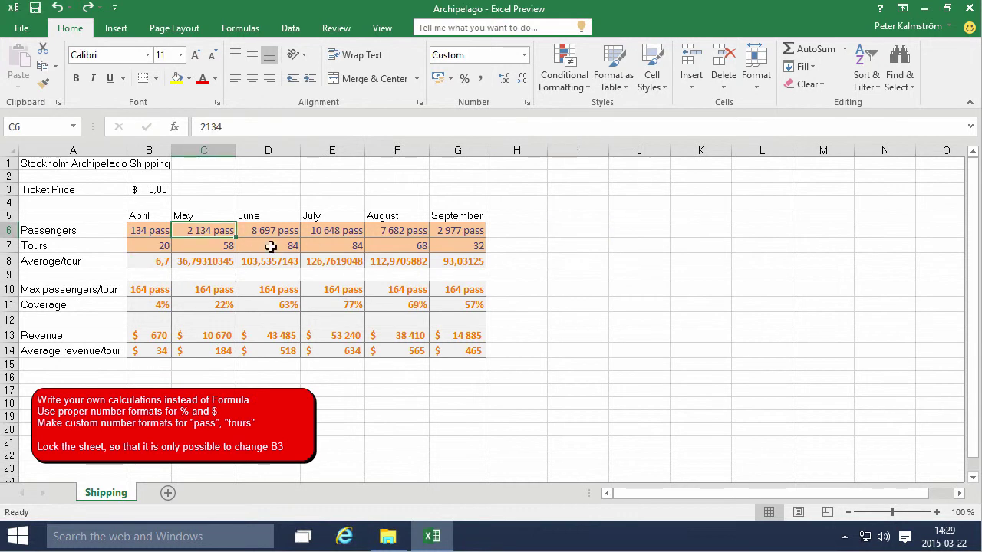
pyautogui.click(455, 246)
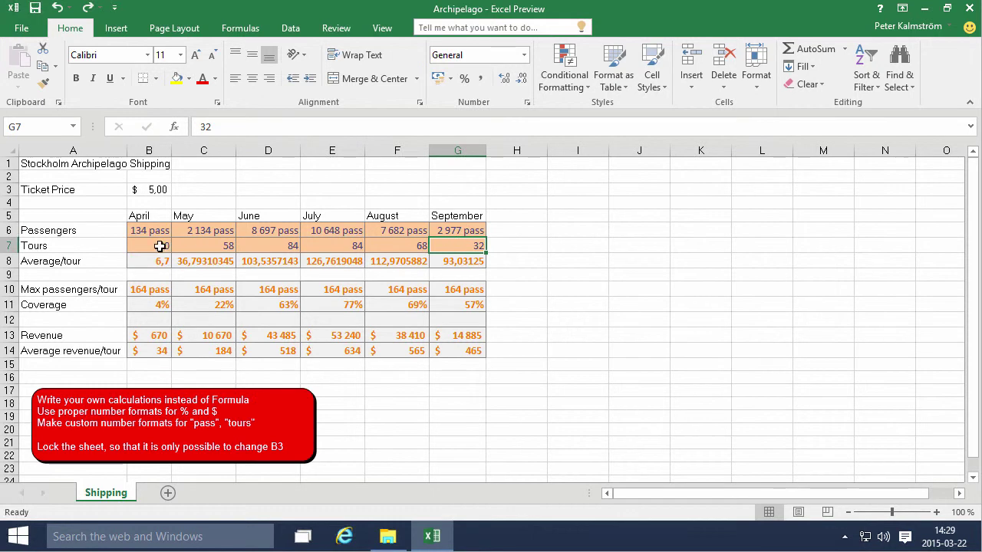
pyautogui.moveTo(159, 246); pyautogui.dragTo(461, 250)
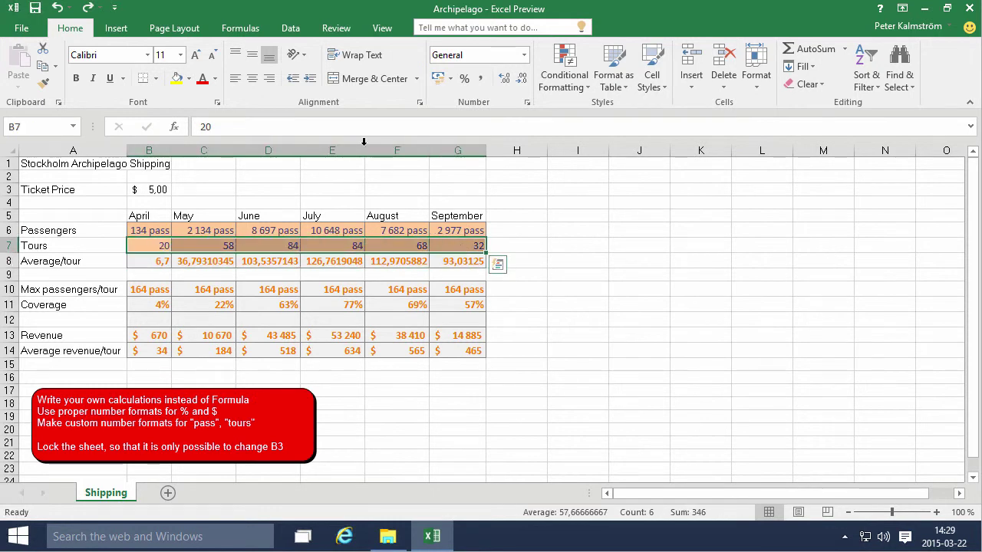
pyautogui.rightClick(156, 256)
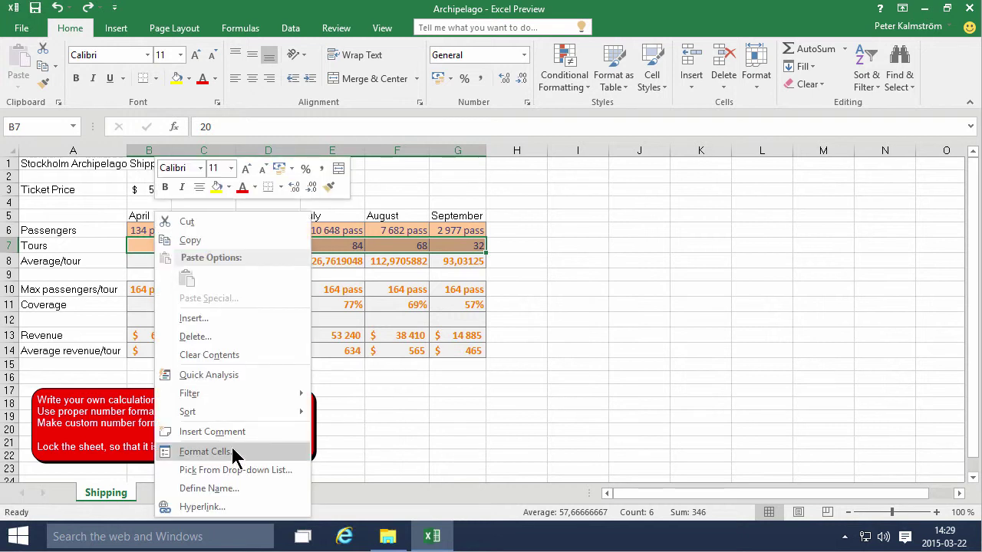
pyautogui.click(233, 453)
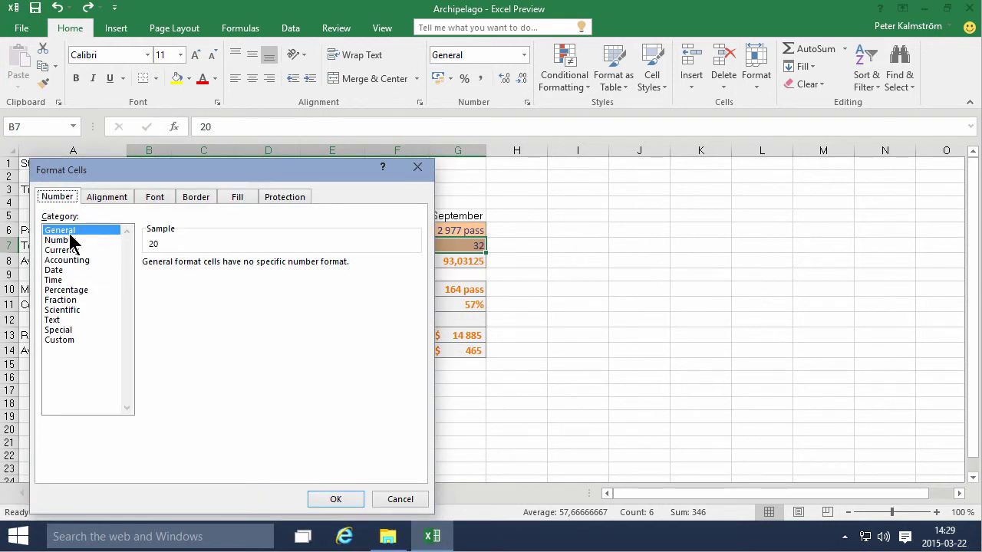
pyautogui.click(69, 340)
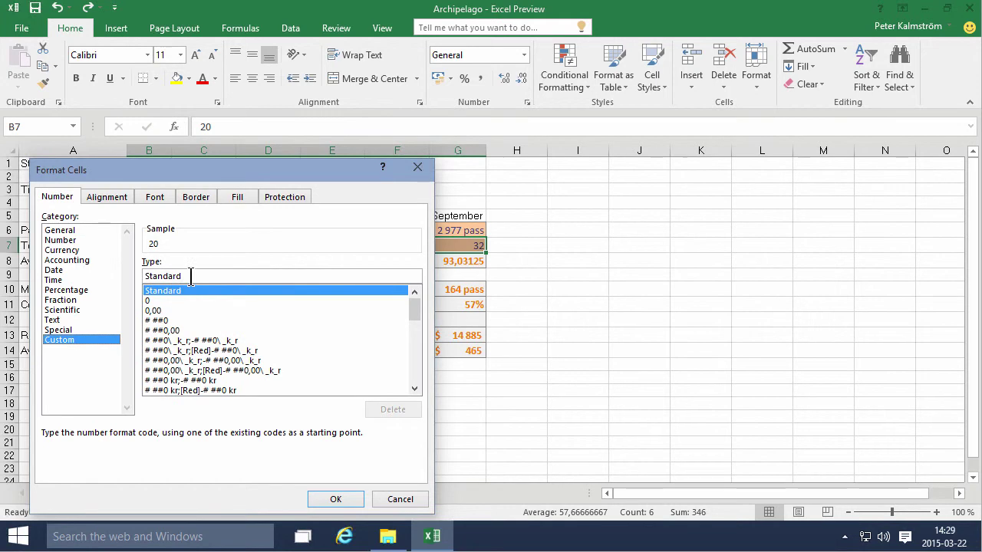
pyautogui.moveTo(190, 276); pyautogui.dragTo(109, 275)
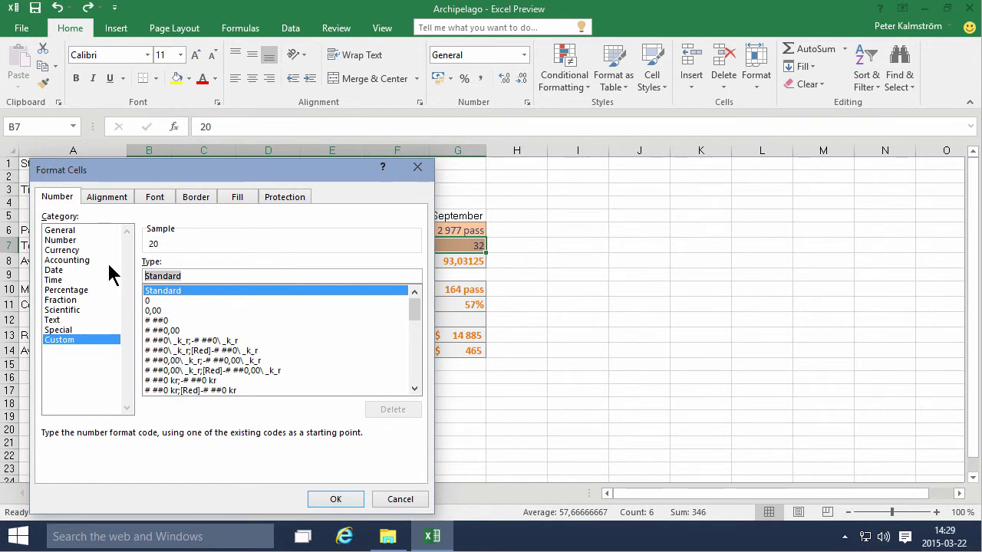
pyautogui.write('#')
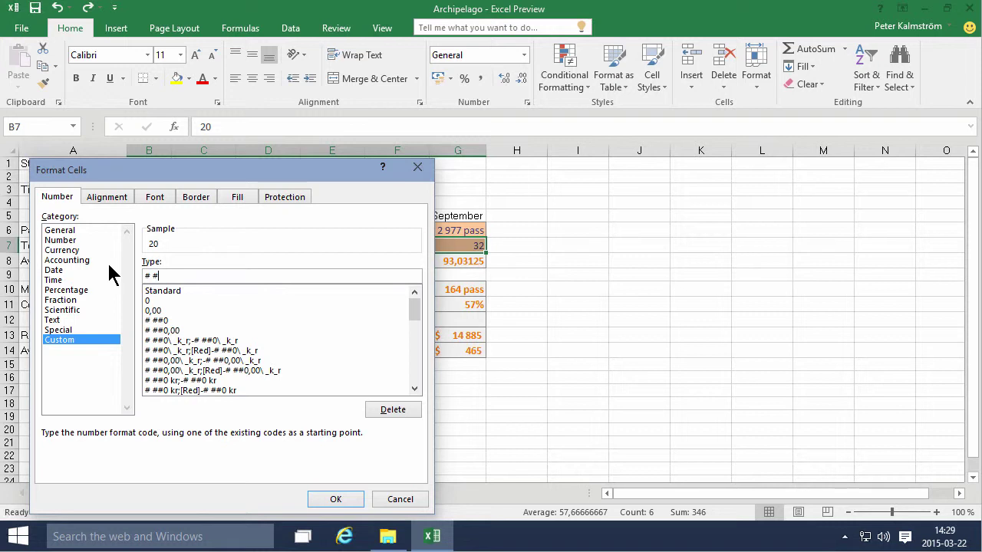
pyautogui.write(' ##0')
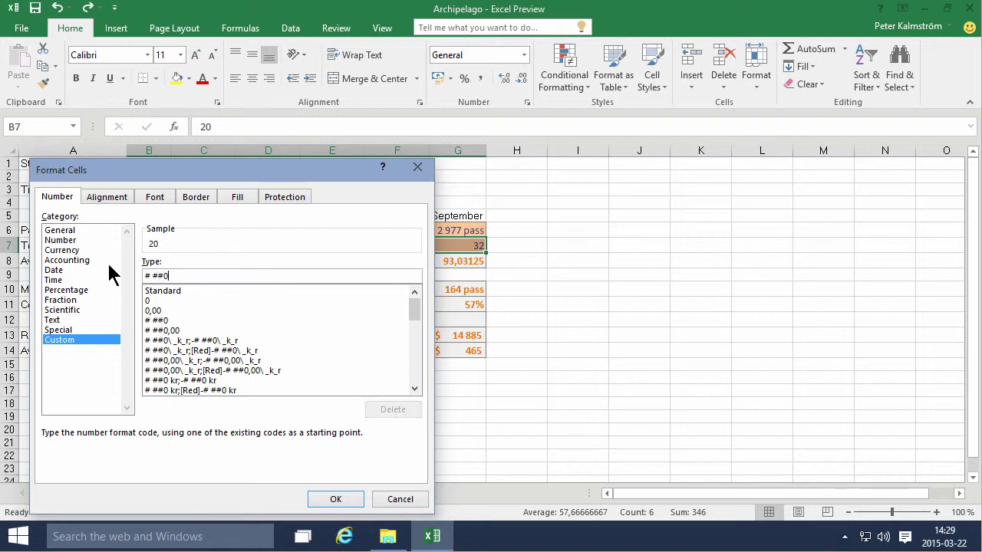
pyautogui.write('" tours')
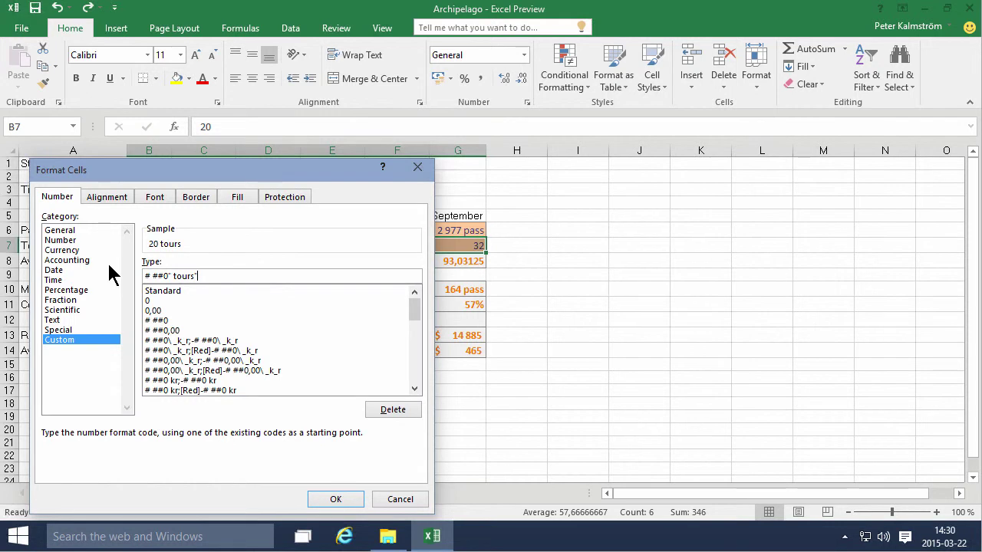
pyautogui.click(353, 503)
pyautogui.click(535, 351)
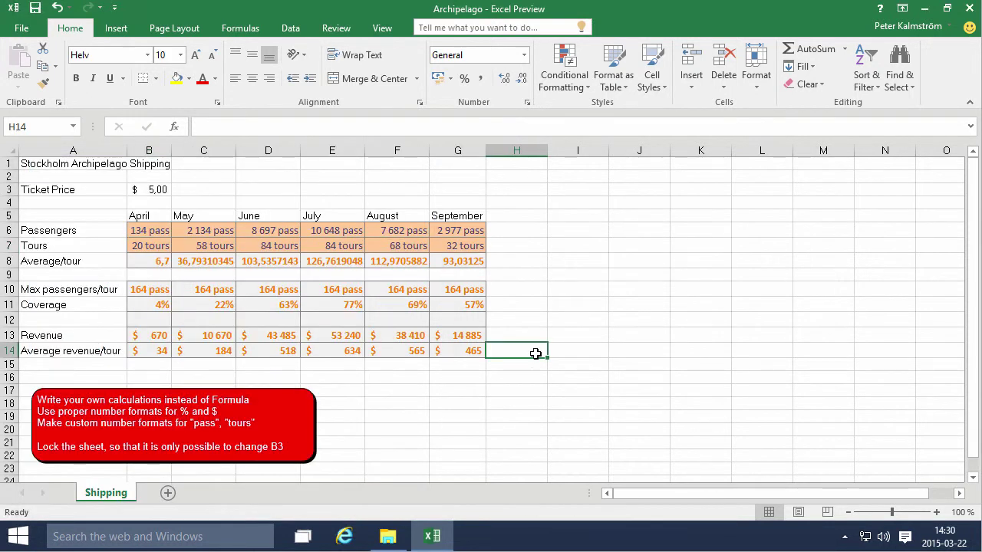
pyautogui.click(538, 417)
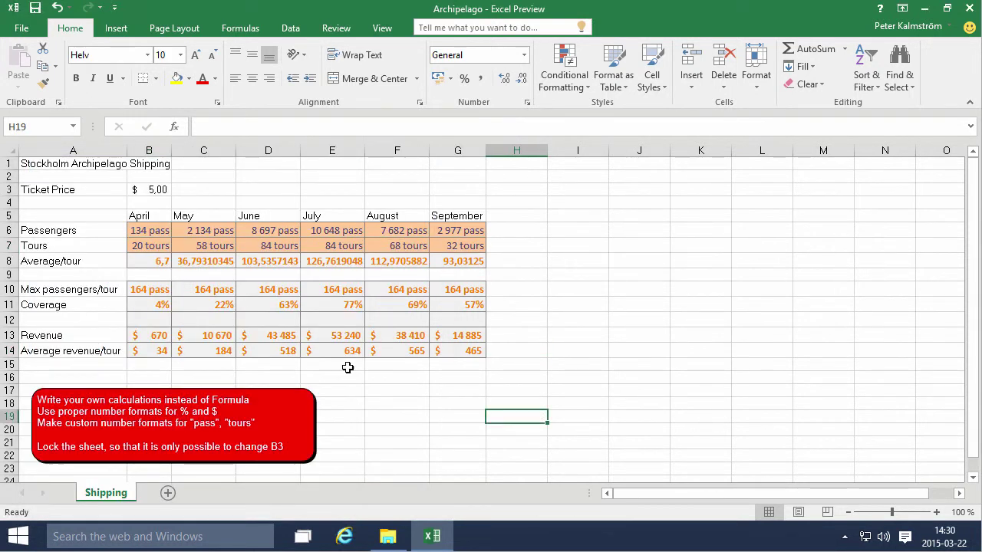
# Step: Unlock the ticket price cell B3 by turning off its Locked protection setting
pyautogui.click(154, 195)
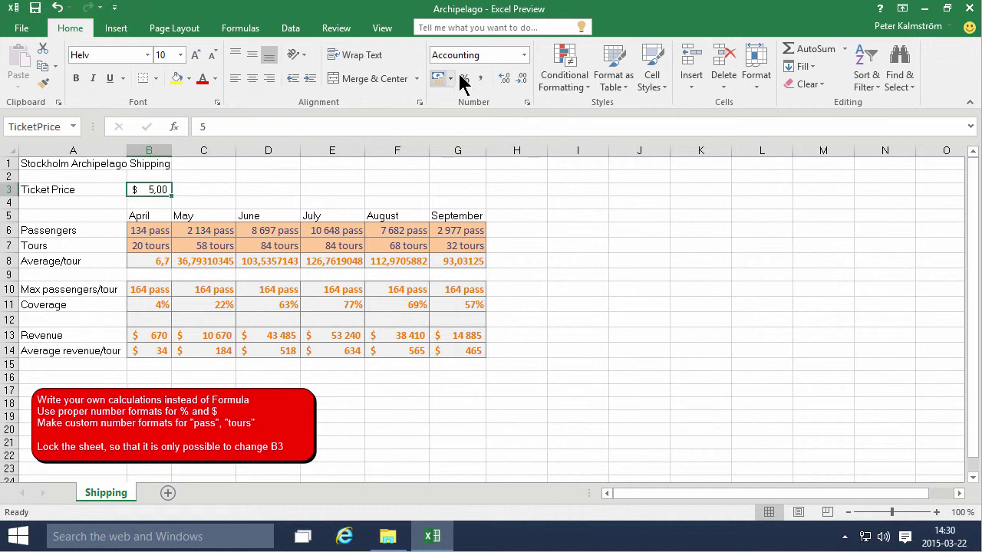
pyautogui.rightClick(147, 191)
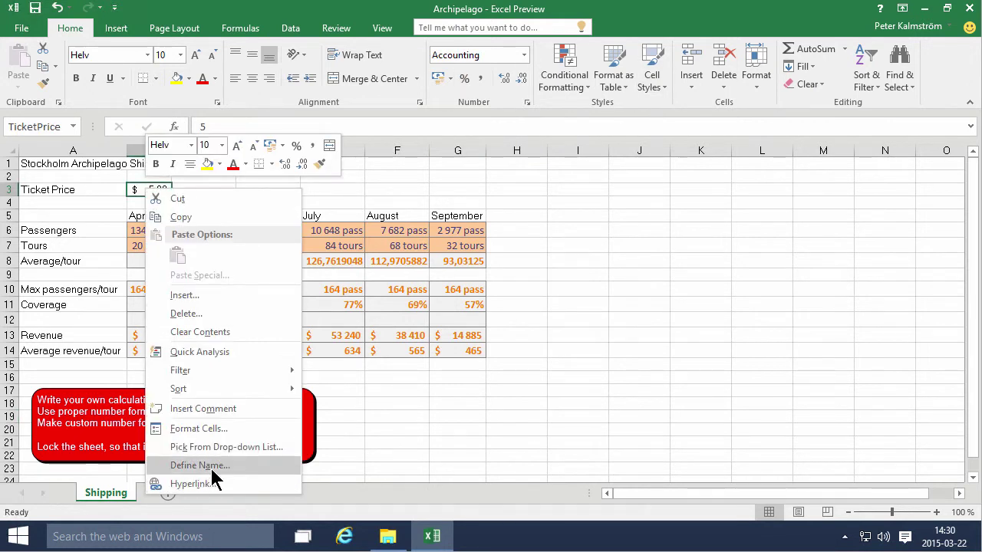
pyautogui.click(208, 428)
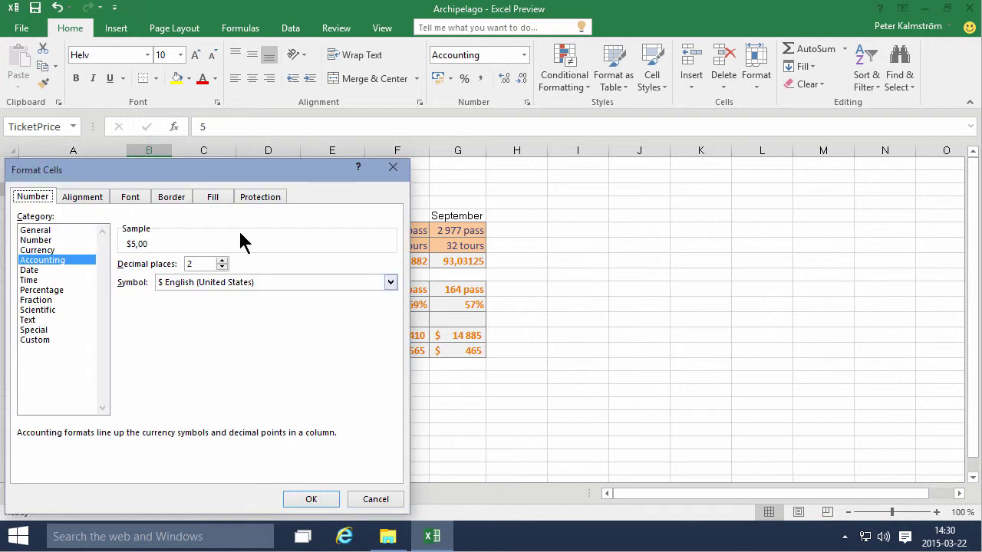
pyautogui.click(261, 196)
pyautogui.moveTo(226, 167); pyautogui.dragTo(636, 125)
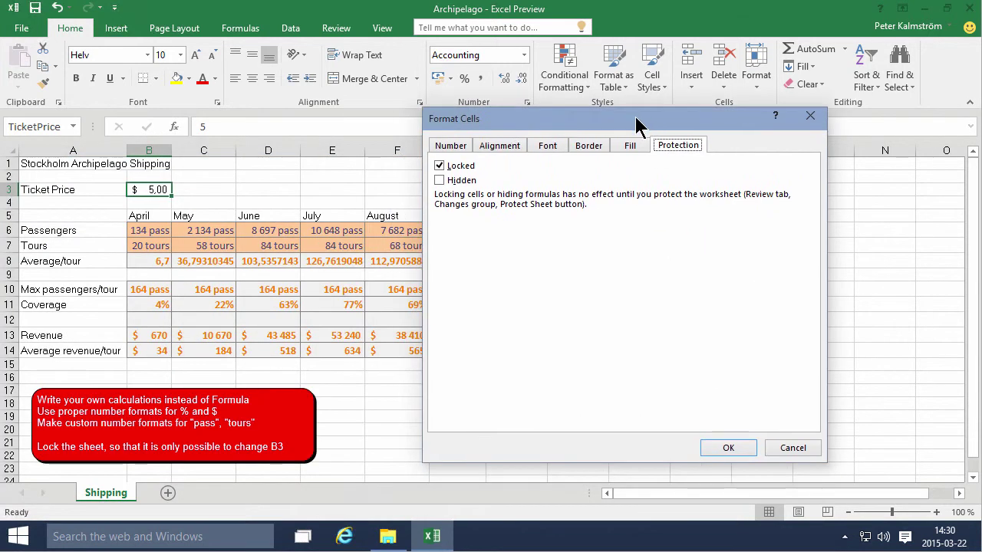
pyautogui.click(439, 167)
pyautogui.click(728, 448)
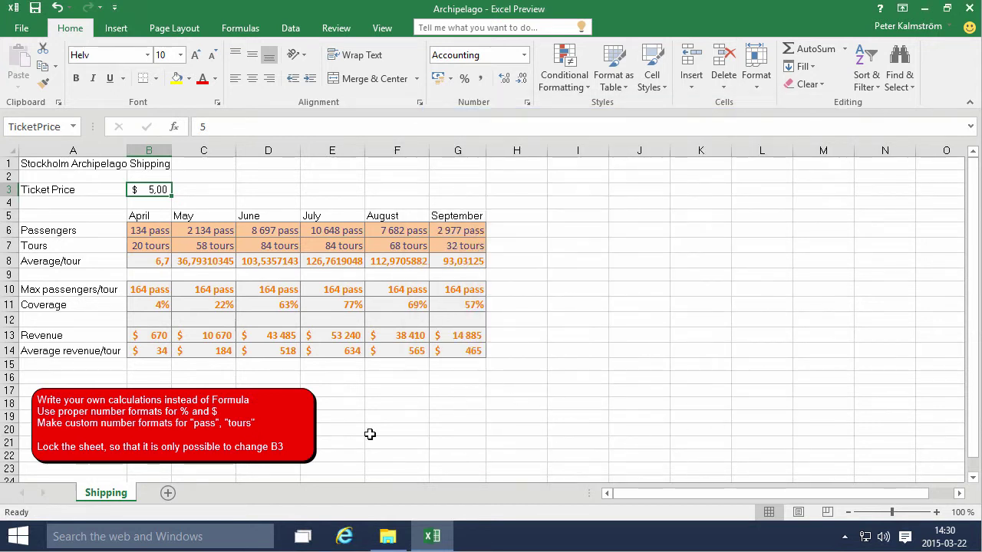
# Step: Protect the Shipping sheet without a password, allowing only the selection of locked and unlocked cells
pyautogui.rightClick(121, 495)
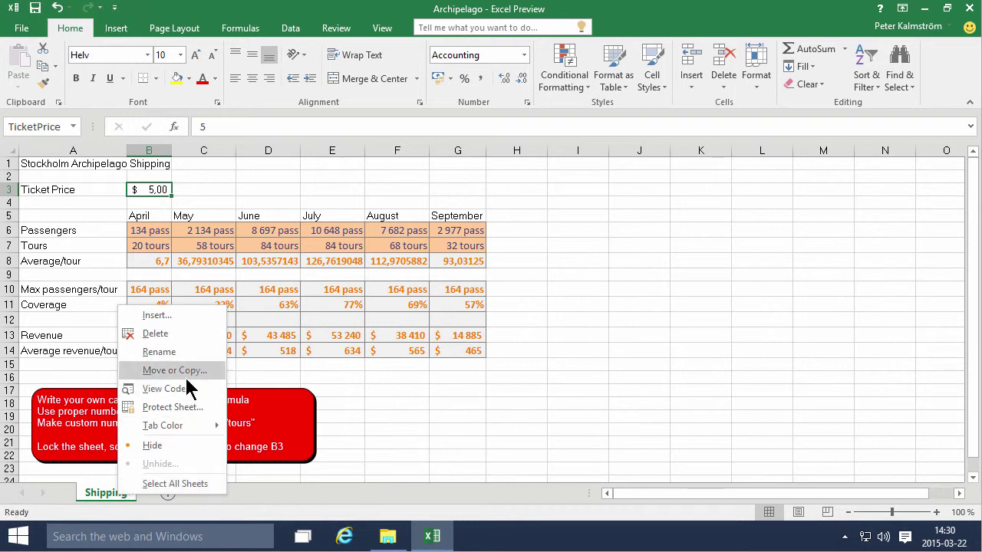
pyautogui.click(184, 407)
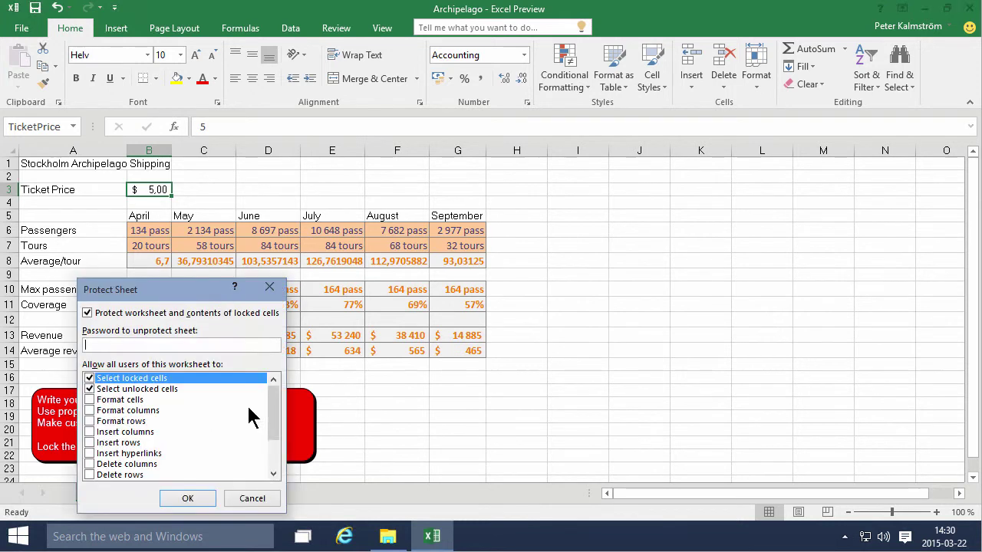
pyautogui.click(187, 499)
pyautogui.click(347, 389)
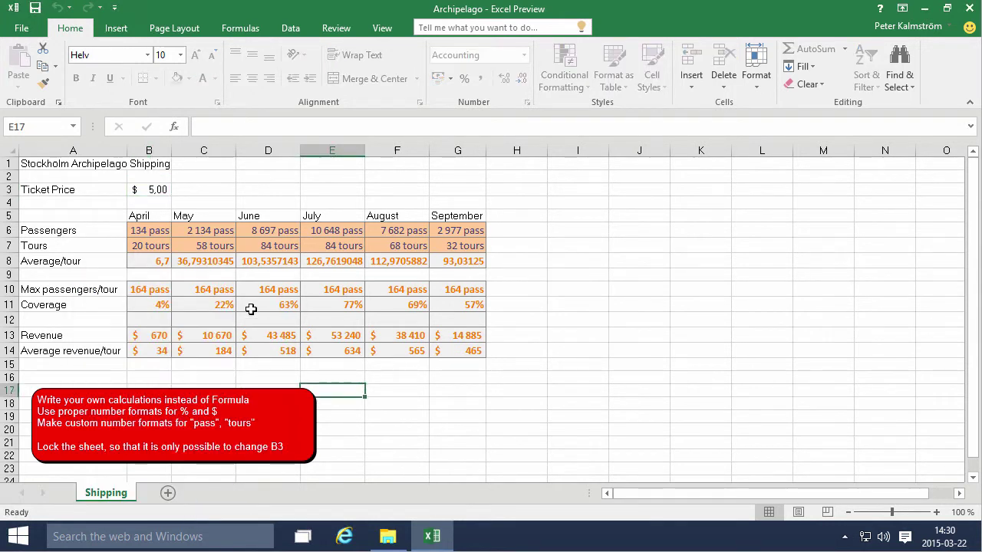
# Step: Try to delete the April coverage formula in B11 to test the sheet protection
pyautogui.click(153, 305)
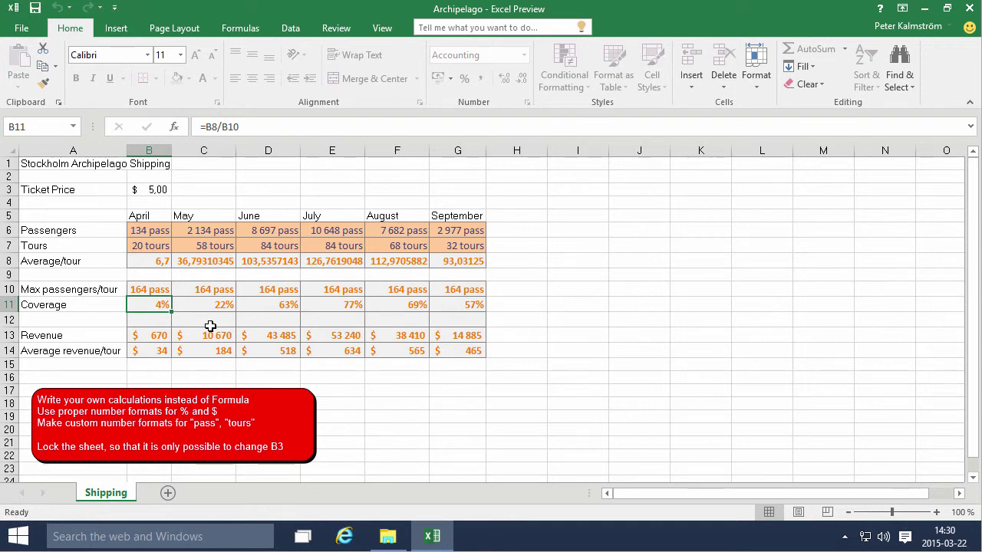
pyautogui.press('Delete')
pyautogui.press('Return')
# Step: Change the ticket price in B3 to 7
pyautogui.press('Up')
pyautogui.press('Up')
pyautogui.press('Up')
pyautogui.press('Up')
pyautogui.press('Up')
pyautogui.press('Up')
pyautogui.press('Up')
pyautogui.press('Up')
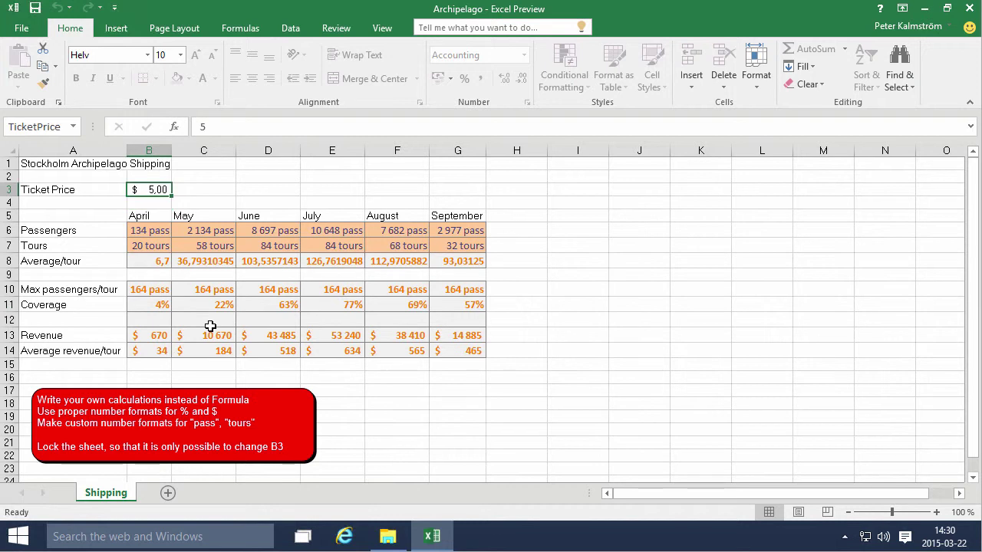
pyautogui.write('7')
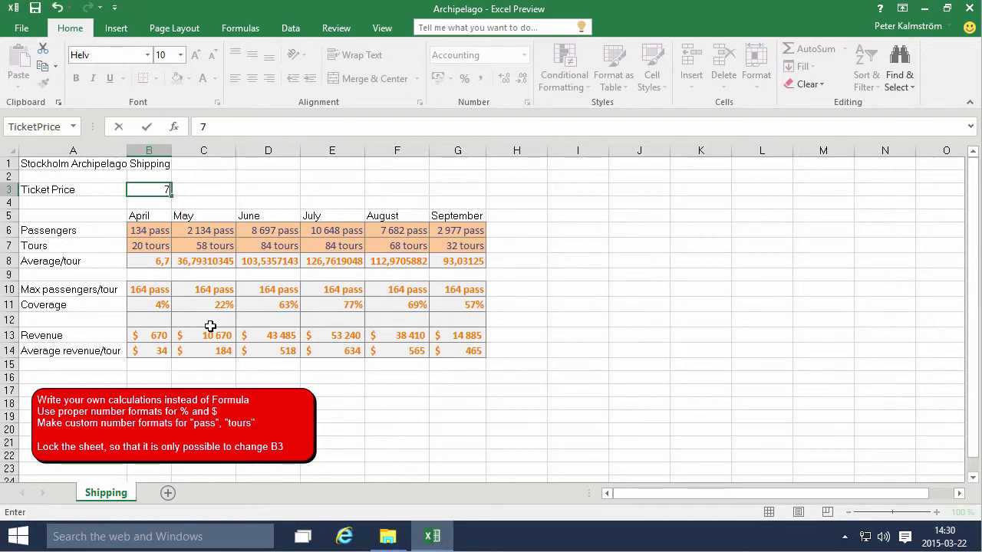
pyautogui.press('Return')
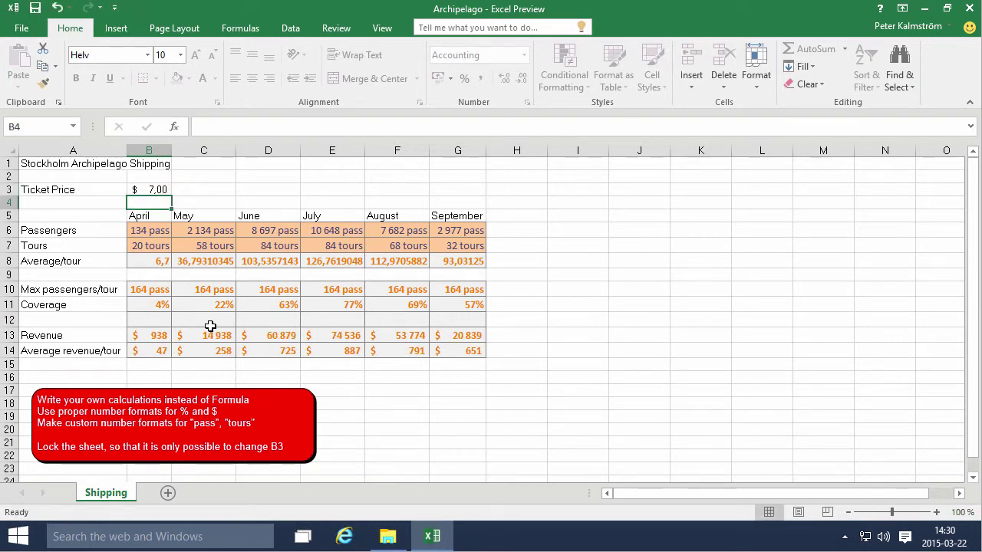
# Step: Try to clear the locked cell C3 beside the ticket price
pyautogui.press('Up')
pyautogui.press('Right')
pyautogui.press('Delete')
pyautogui.press('Return')
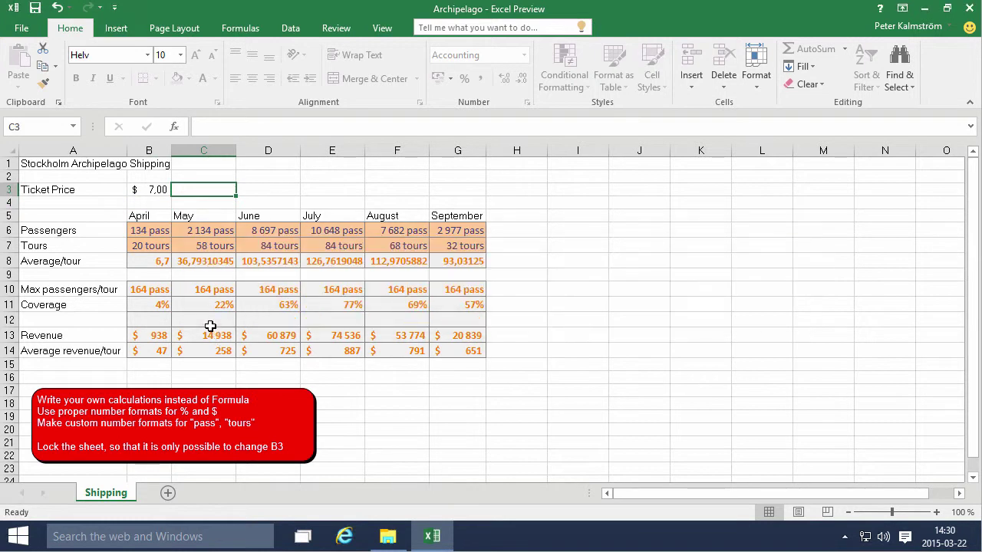
pyautogui.click(404, 414)
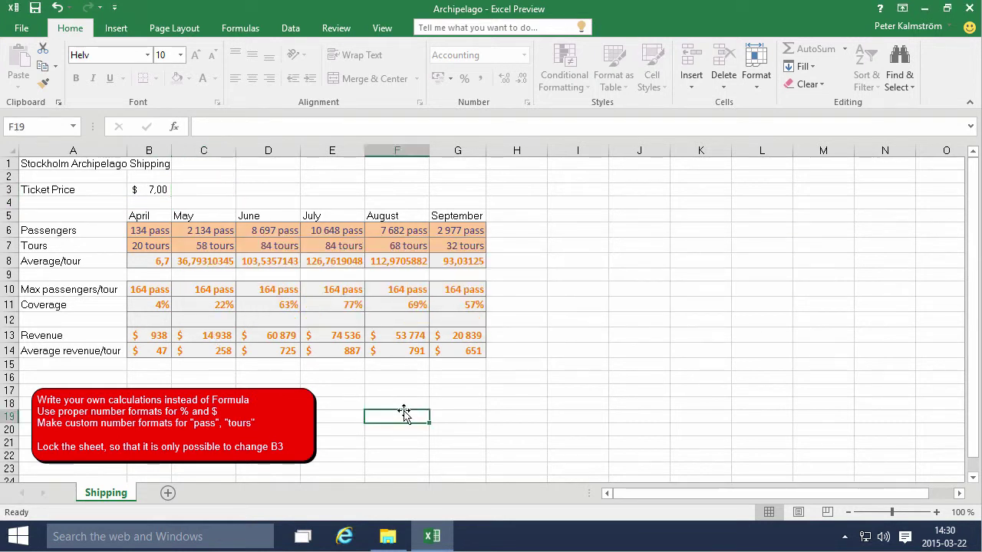